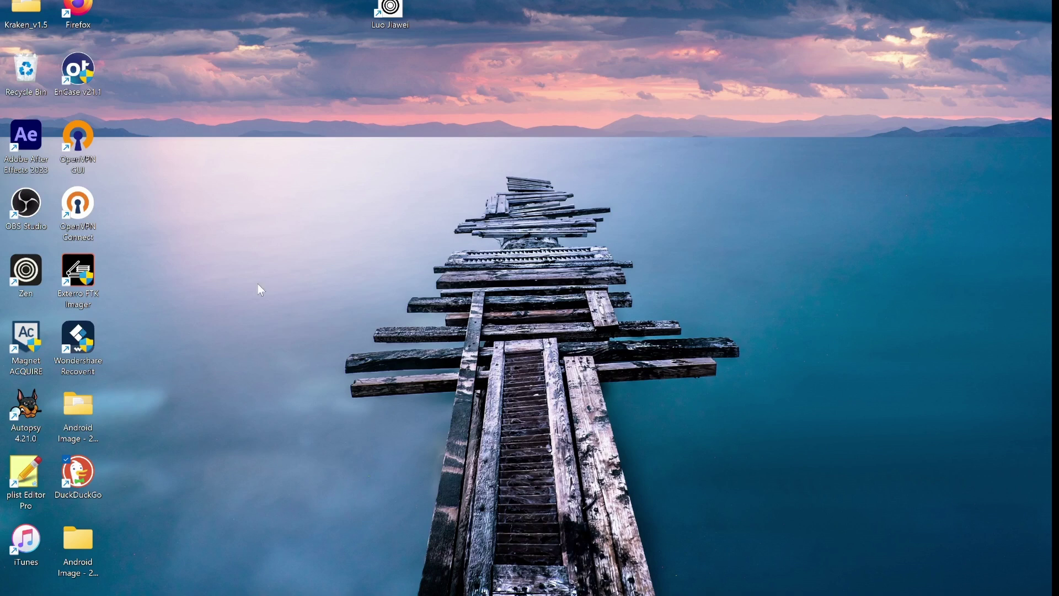
# Launch Magnet ACQUIRE and choose the connected Google Pixel 8 as the device to image
pyautogui.click(26, 338)
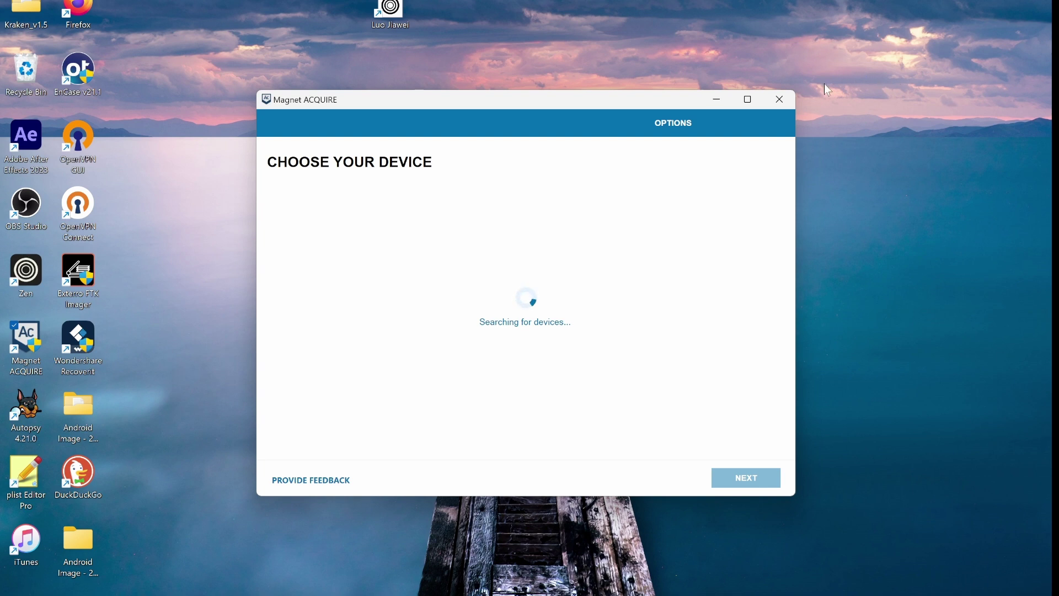
pyautogui.click(787, 99)
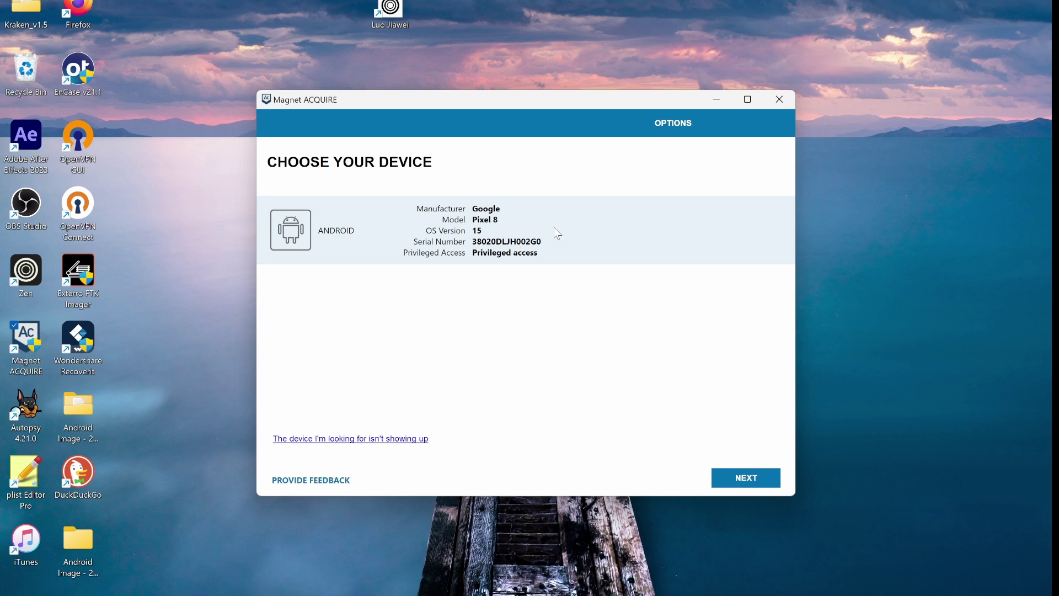
pyautogui.click(745, 479)
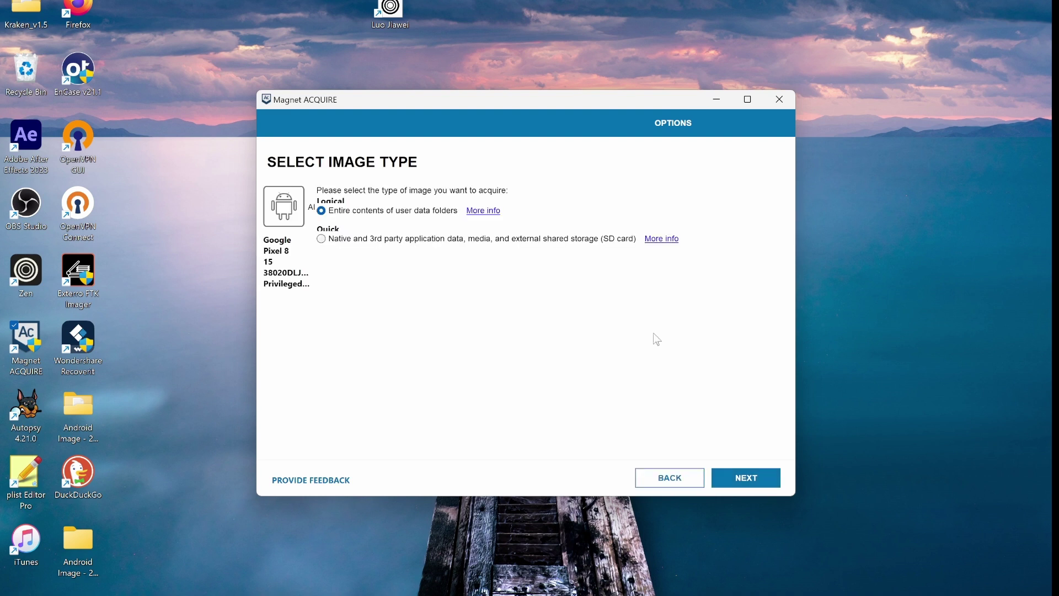
# Choose the Logical image type covering the entire contents of user data folders and continue to the evidence folder setup
pyautogui.click(358, 238)
pyautogui.click(322, 212)
pyautogui.click(766, 484)
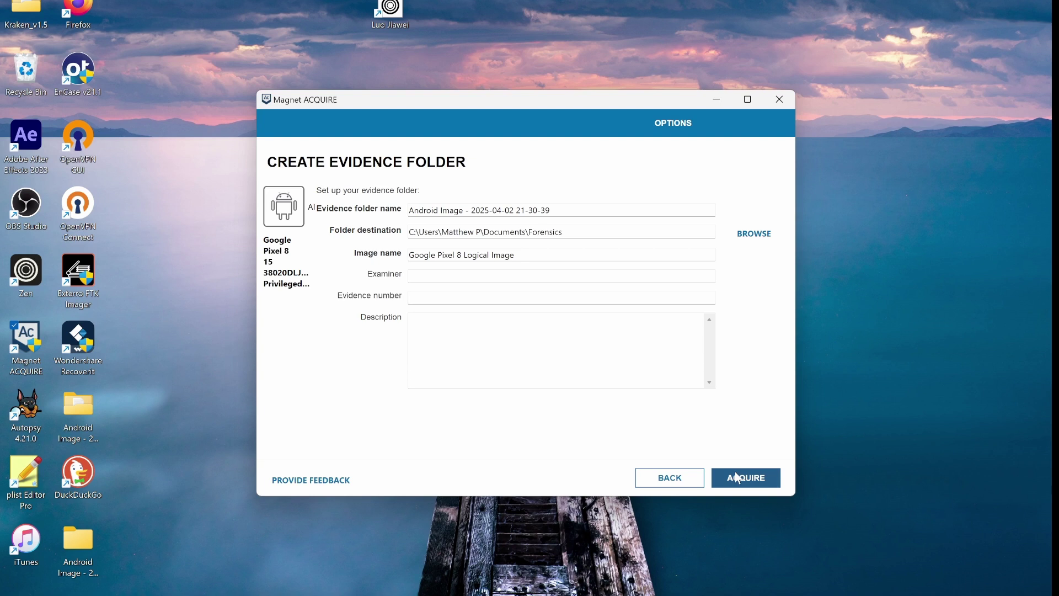
# Name the evidence folder "Test image Pixel 8"
pyautogui.doubleClick(571, 212)
pyautogui.moveTo(570, 212); pyautogui.dragTo(404, 213)
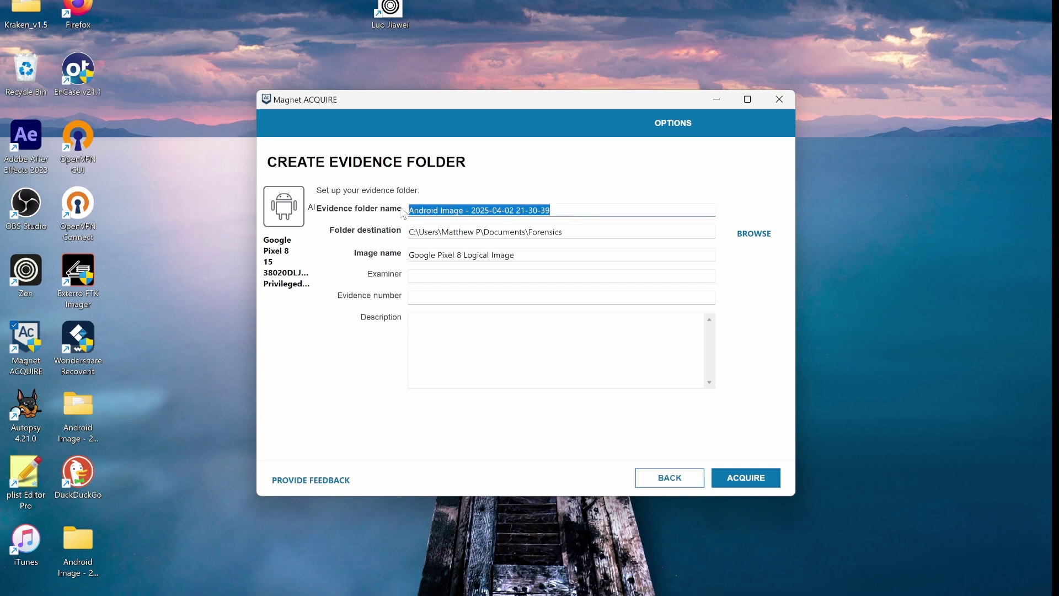
pyautogui.write('Tes')
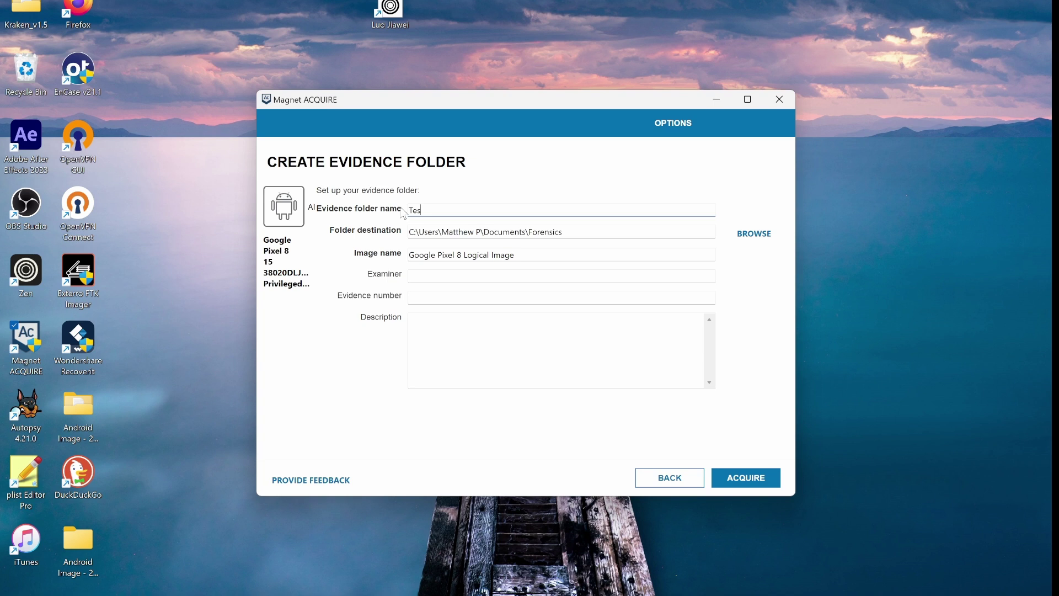
pyautogui.write('t image Pixel 8')
# Acquire the Pixel 8 logical image and open its output folder once imaging is complete
pyautogui.click(736, 478)
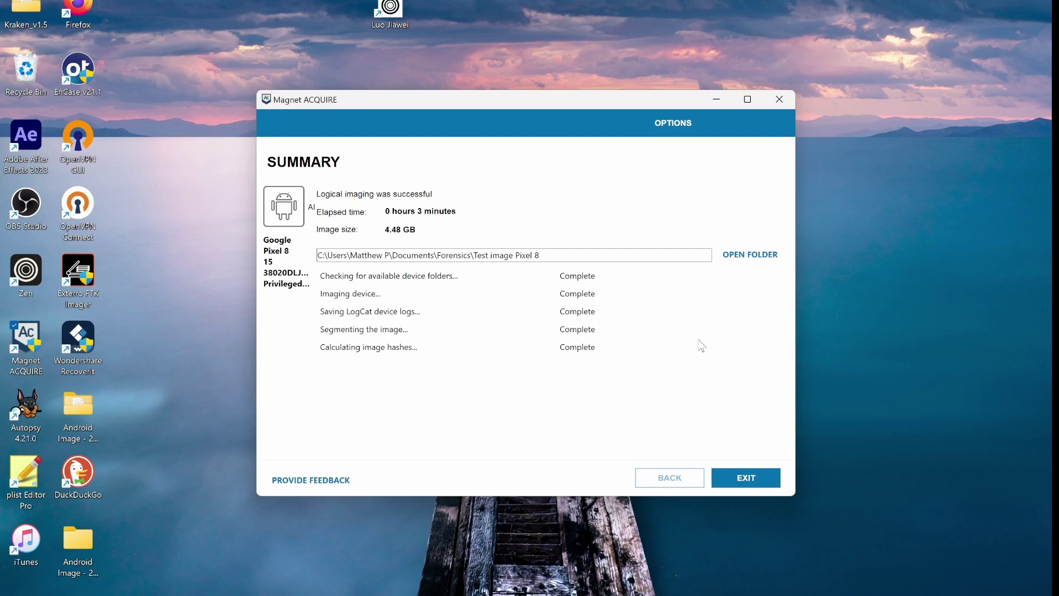
pyautogui.click(749, 257)
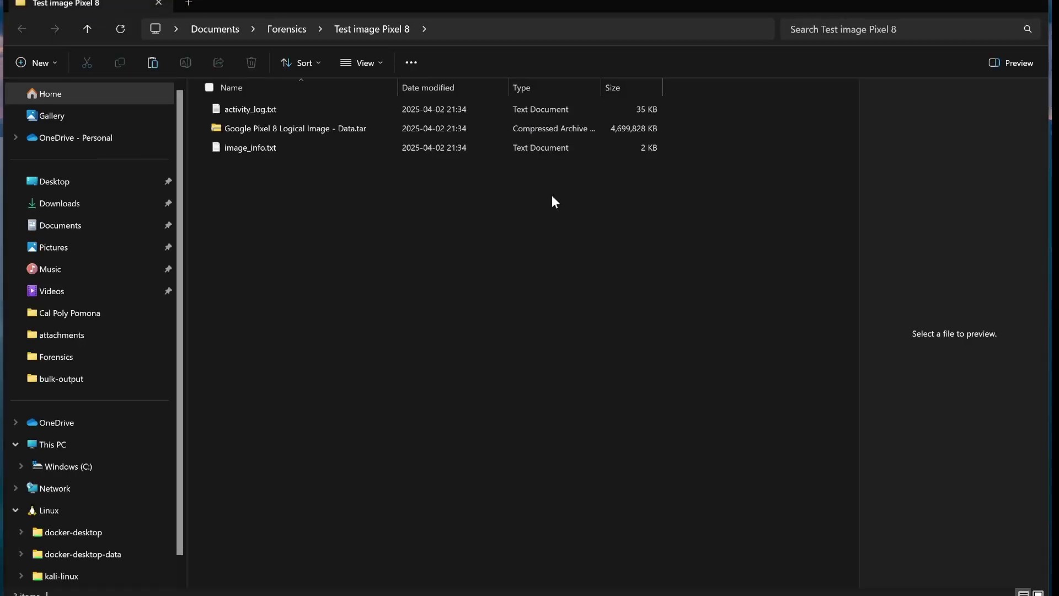
pyautogui.click(356, 128)
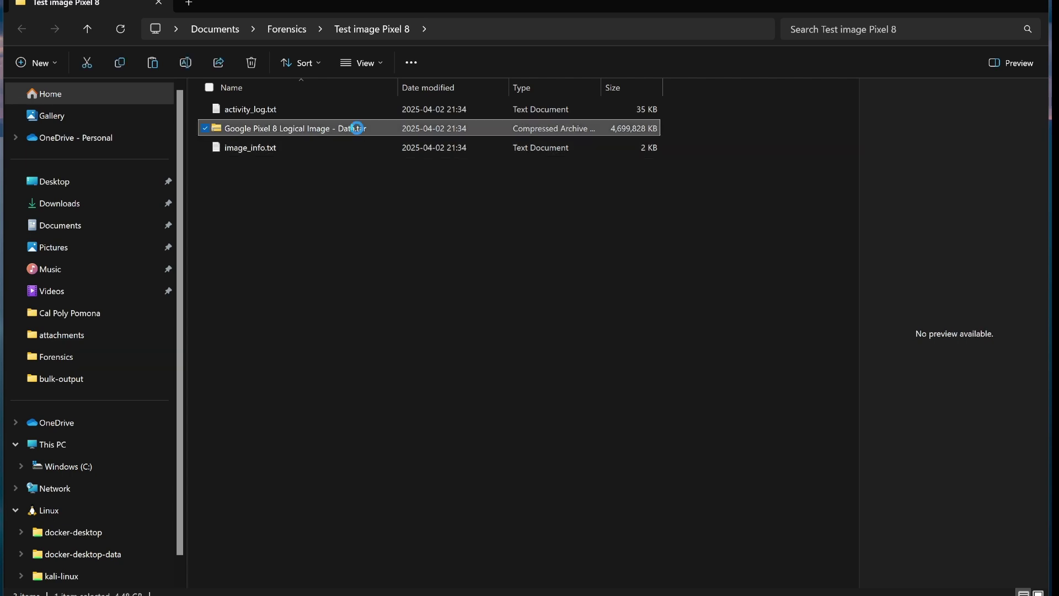
pyautogui.rightClick(356, 128)
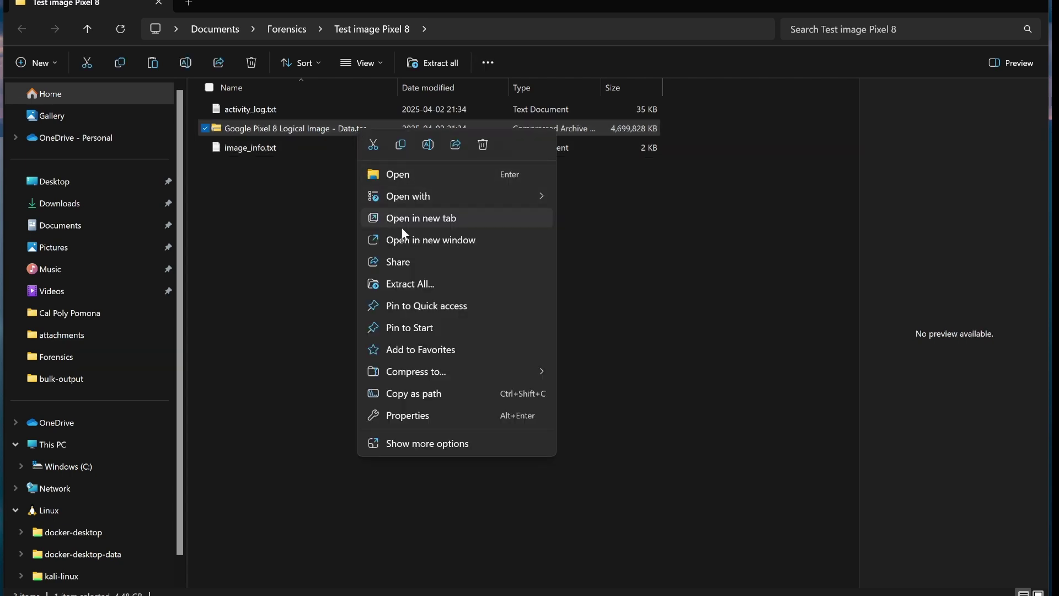
pyautogui.click(424, 284)
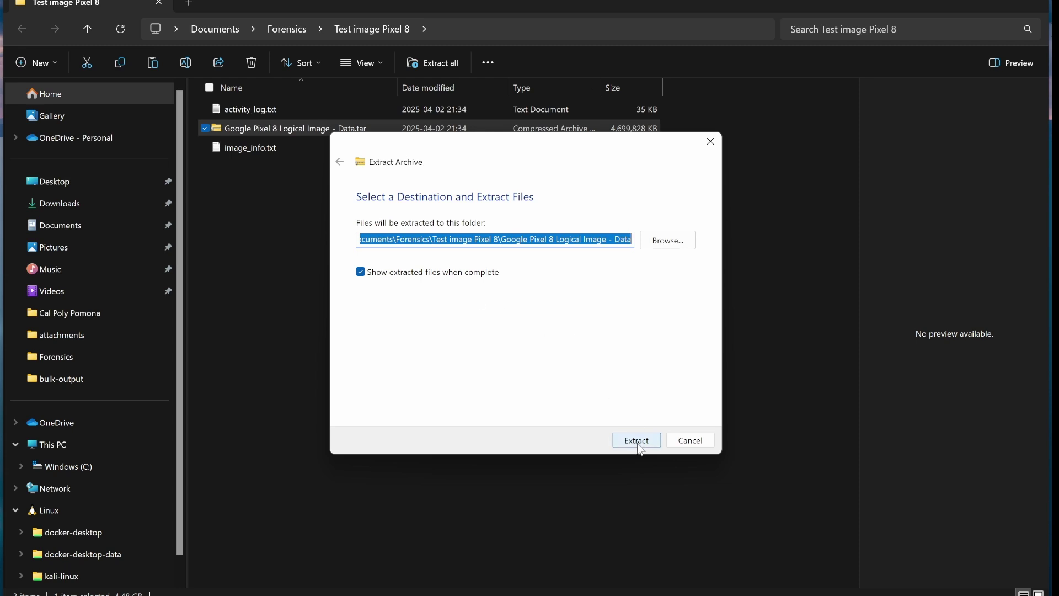
pyautogui.click(710, 142)
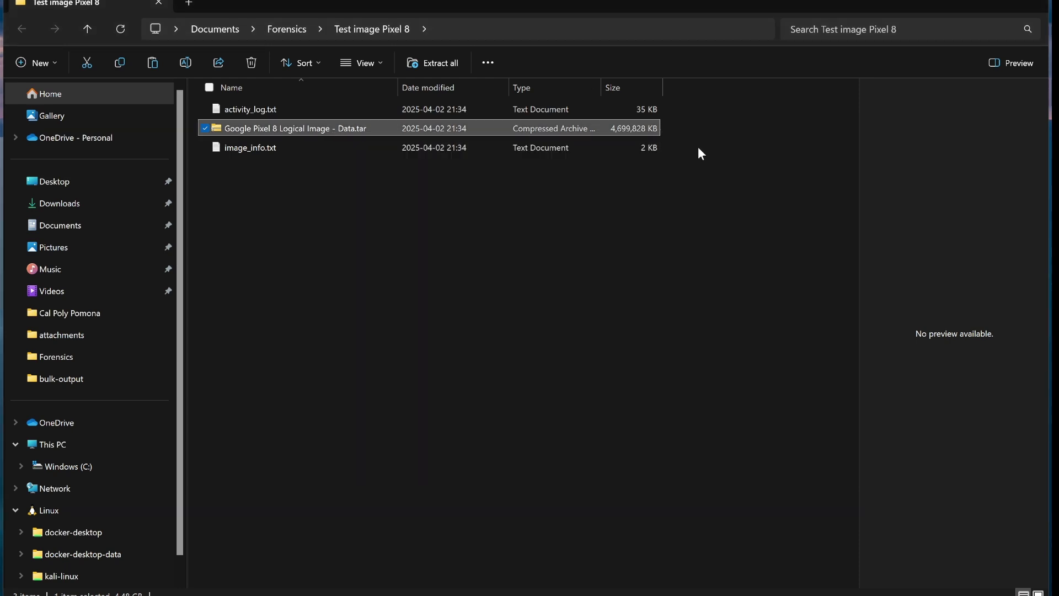
# Extract Google Pixel 8 Logical Image - Data.tar with 7-Zip into a folder of the same name, replacing all conflicting files
pyautogui.rightClick(616, 134)
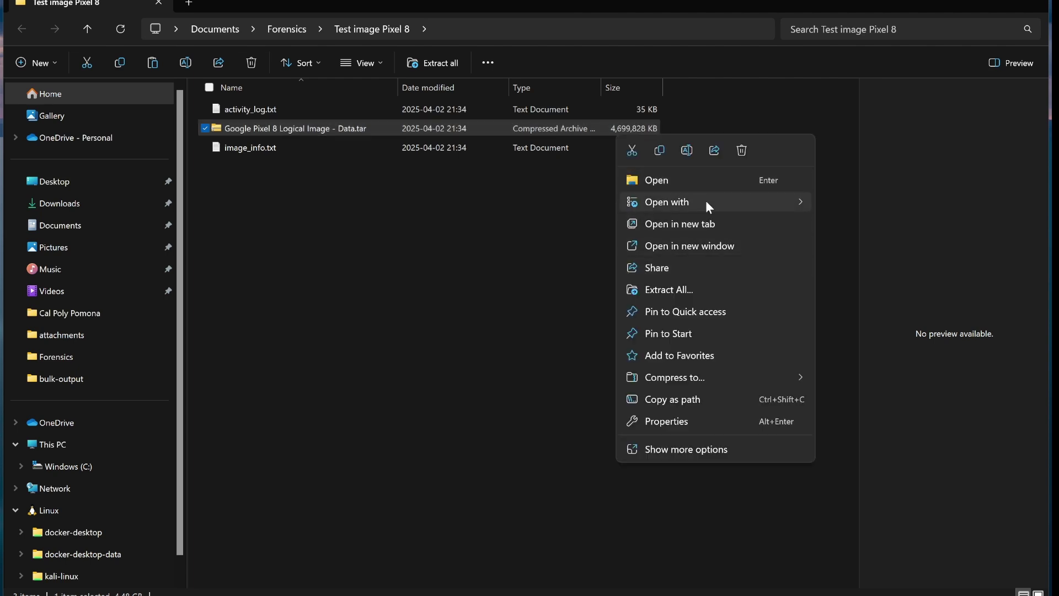
pyautogui.moveTo(709, 206)
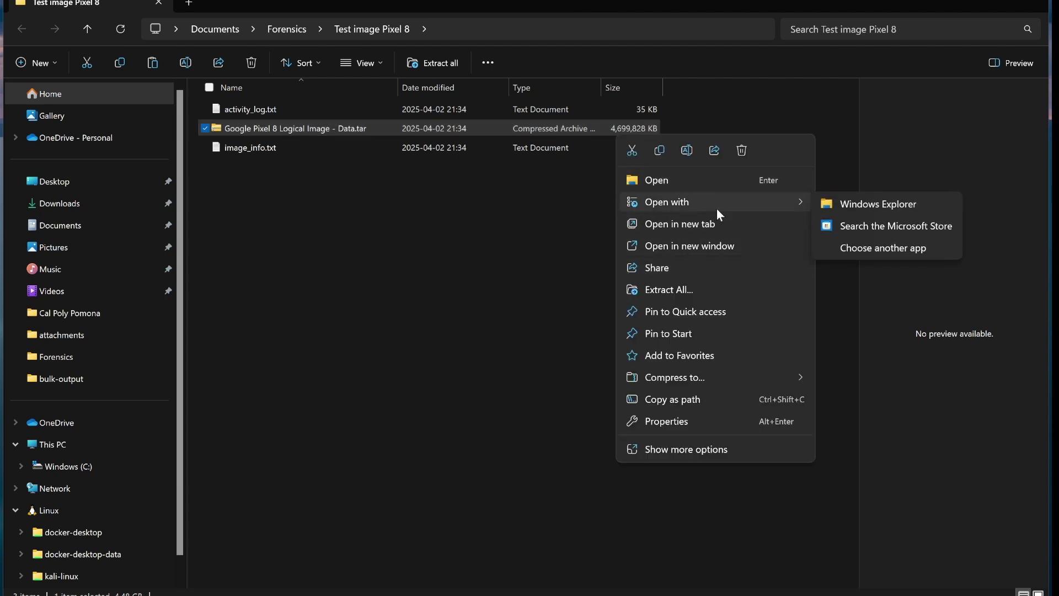
pyautogui.click(691, 448)
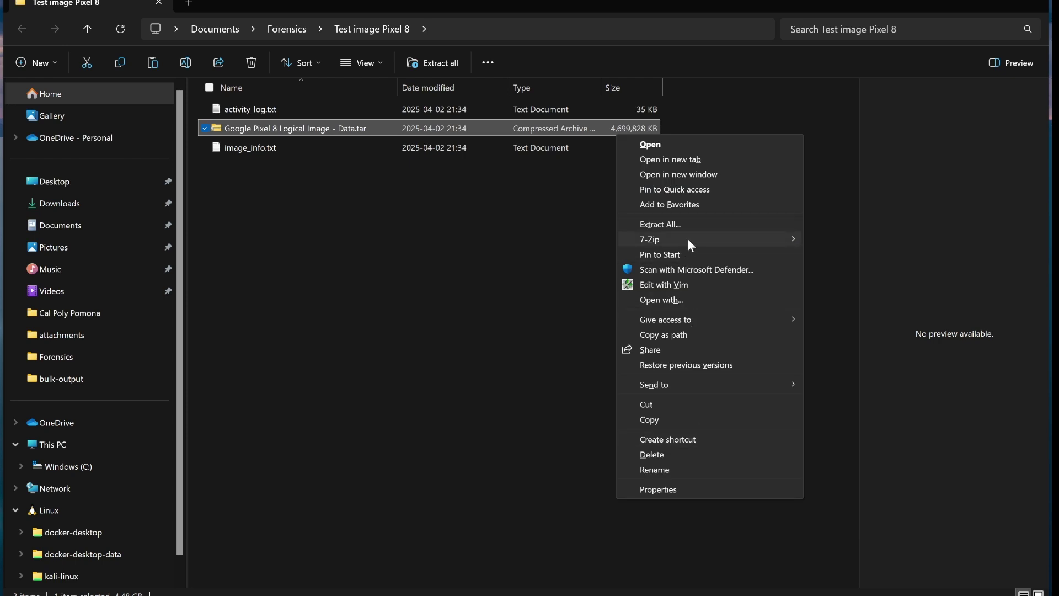
pyautogui.moveTo(747, 238)
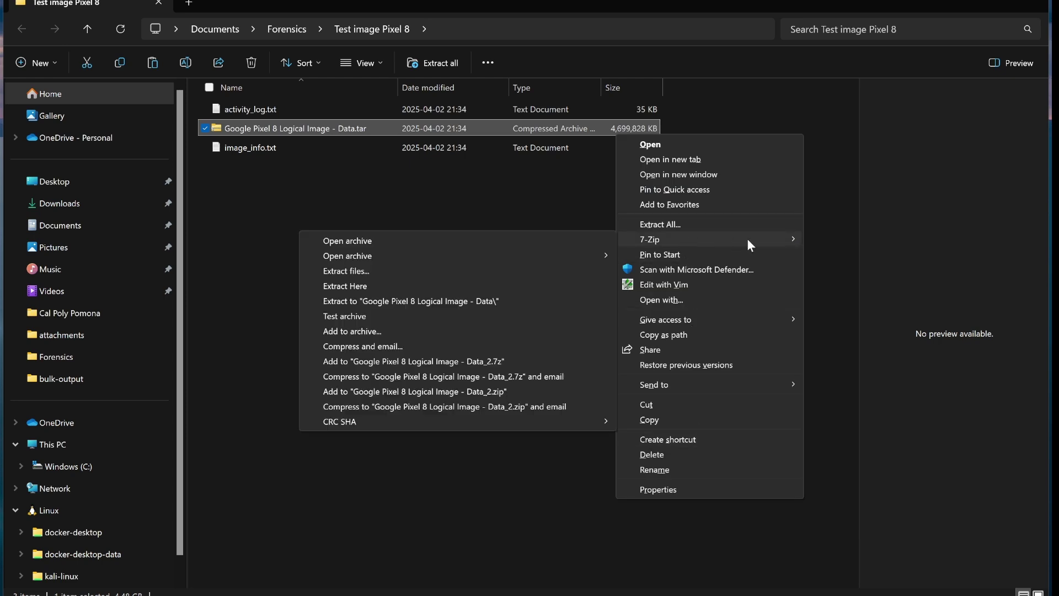
pyautogui.click(527, 299)
pyautogui.press('super+Right')
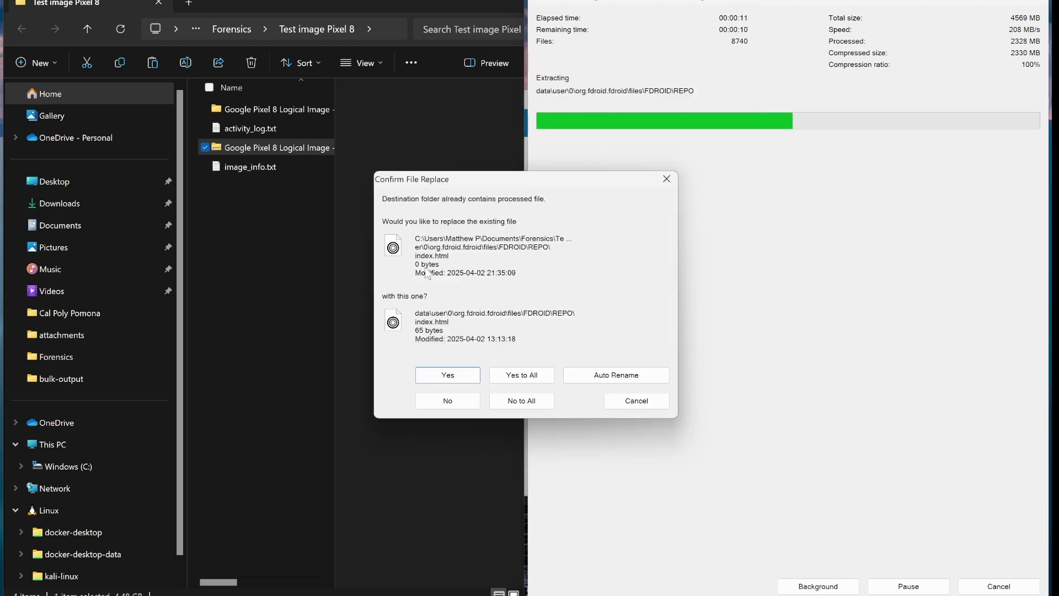
pyautogui.click(522, 374)
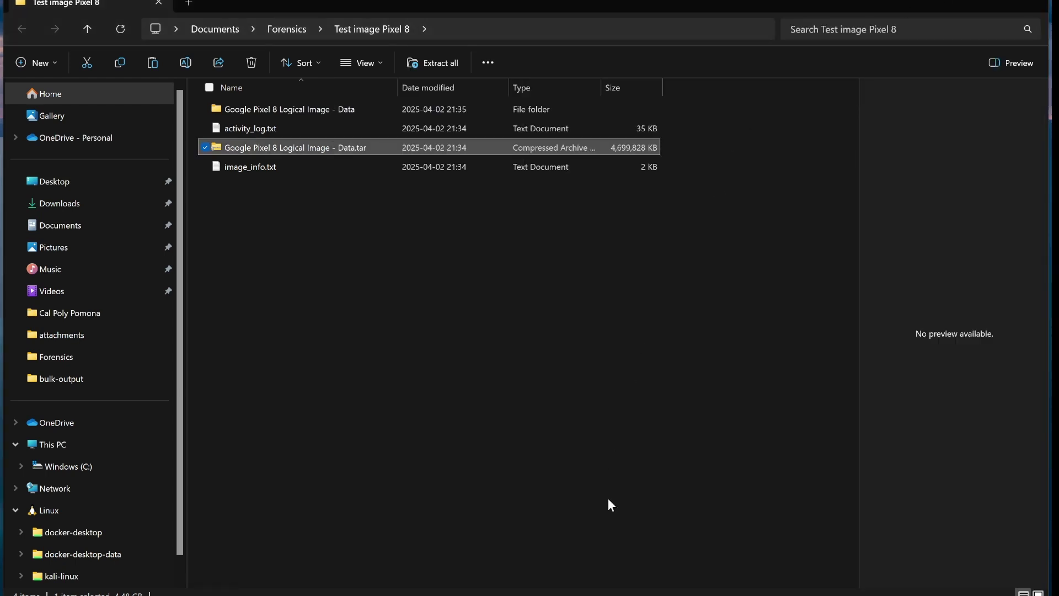
# Open image_info.txt and examine the segment hashes, imaging times, device information and imaging activities, then close it
pyautogui.click(408, 167)
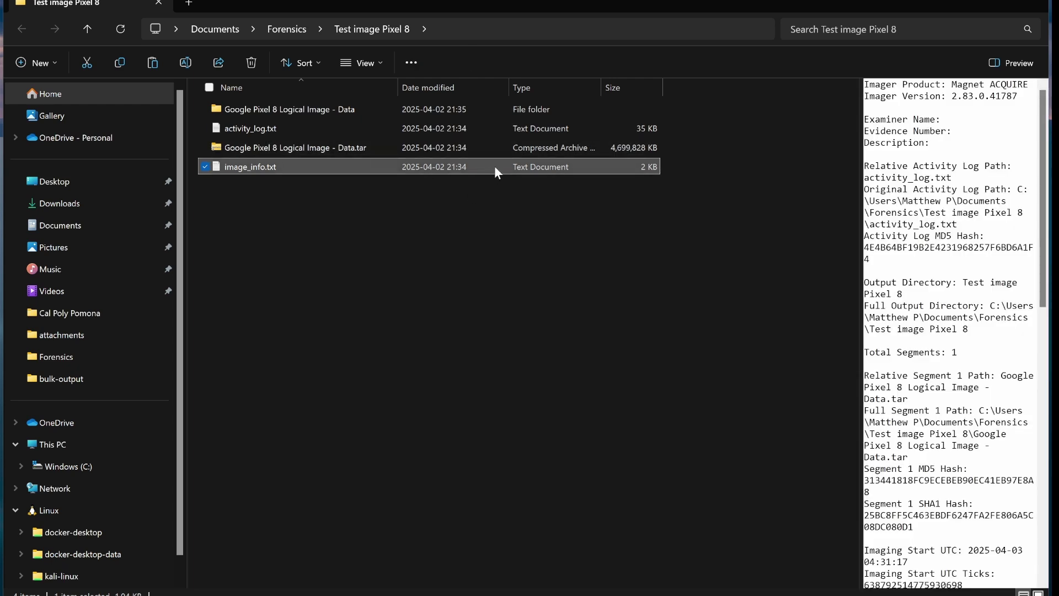
pyautogui.doubleClick(495, 168)
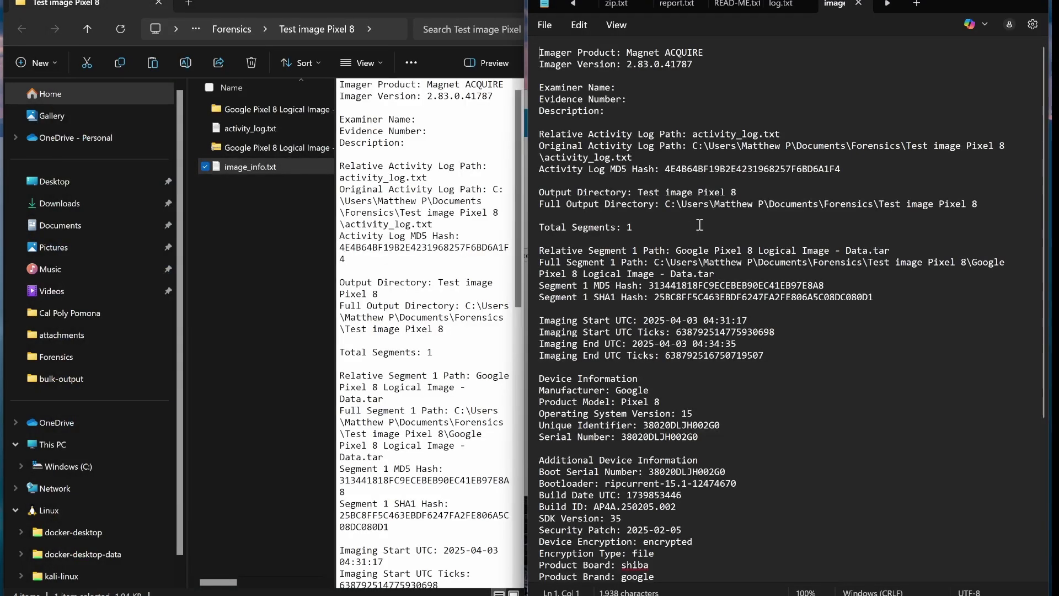
pyautogui.scroll(-3, 699, 224)
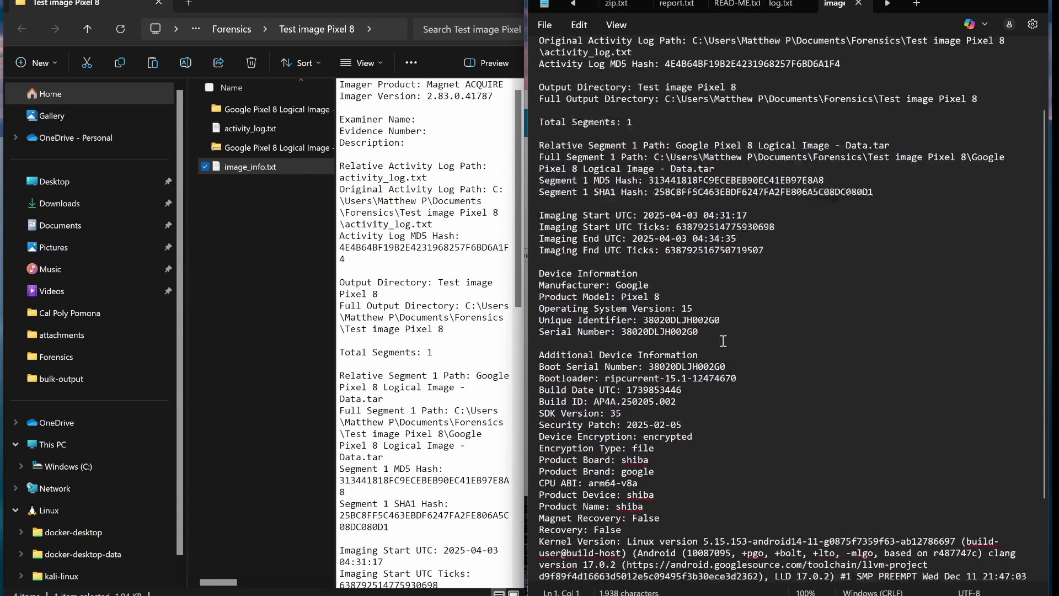
pyautogui.scroll(-3, 724, 341)
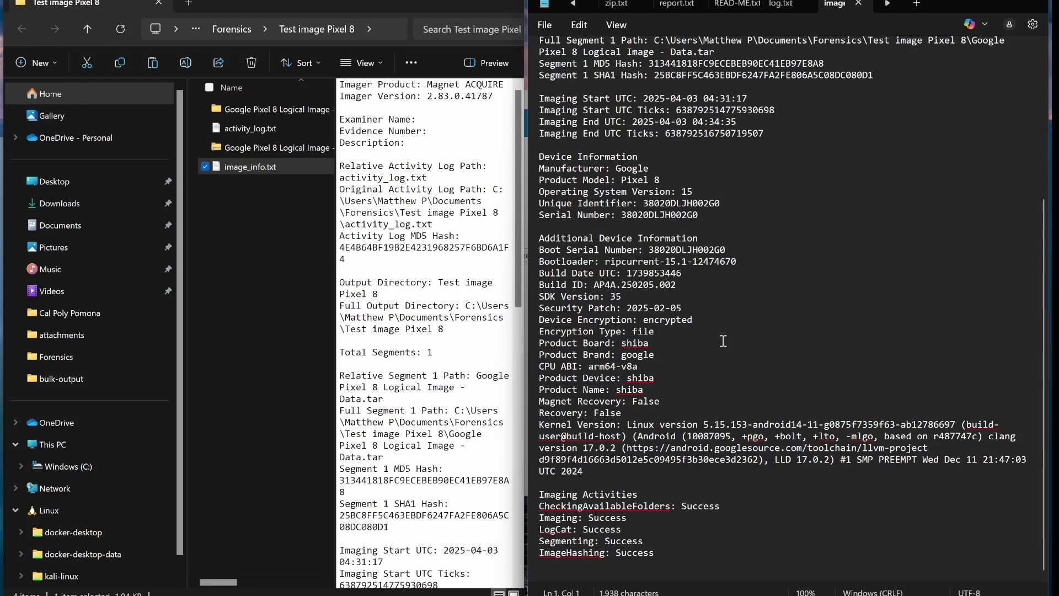
pyautogui.scroll(6, 723, 341)
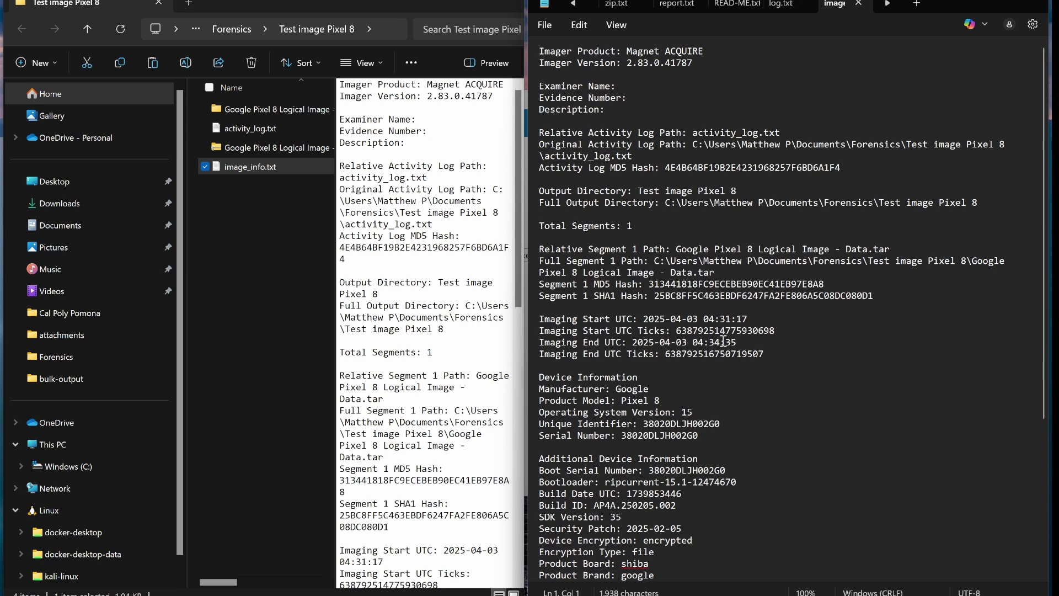
pyautogui.scroll(-2, 723, 341)
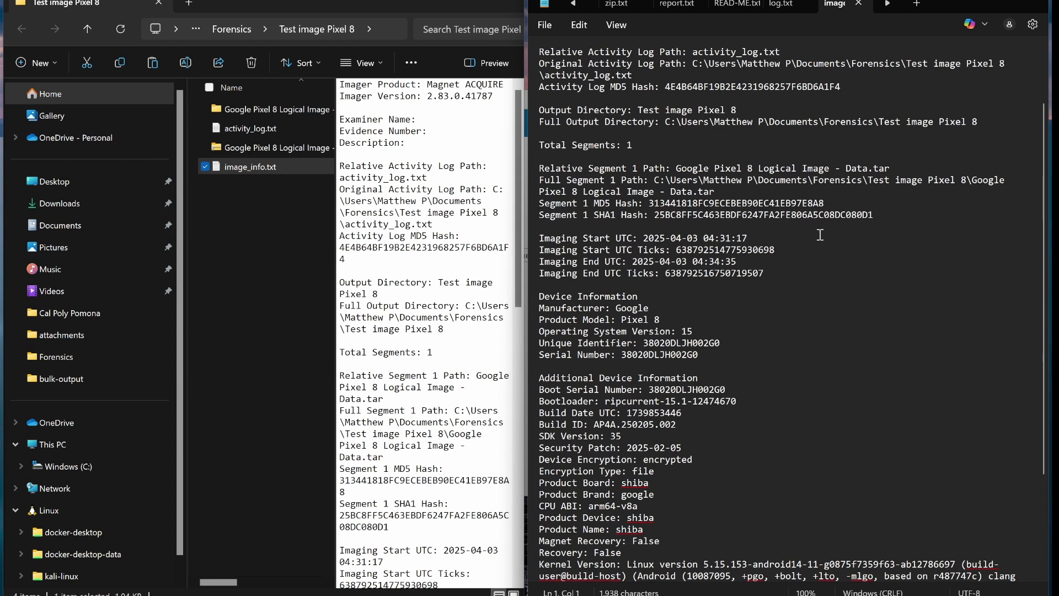
pyautogui.scroll(-1, 819, 227)
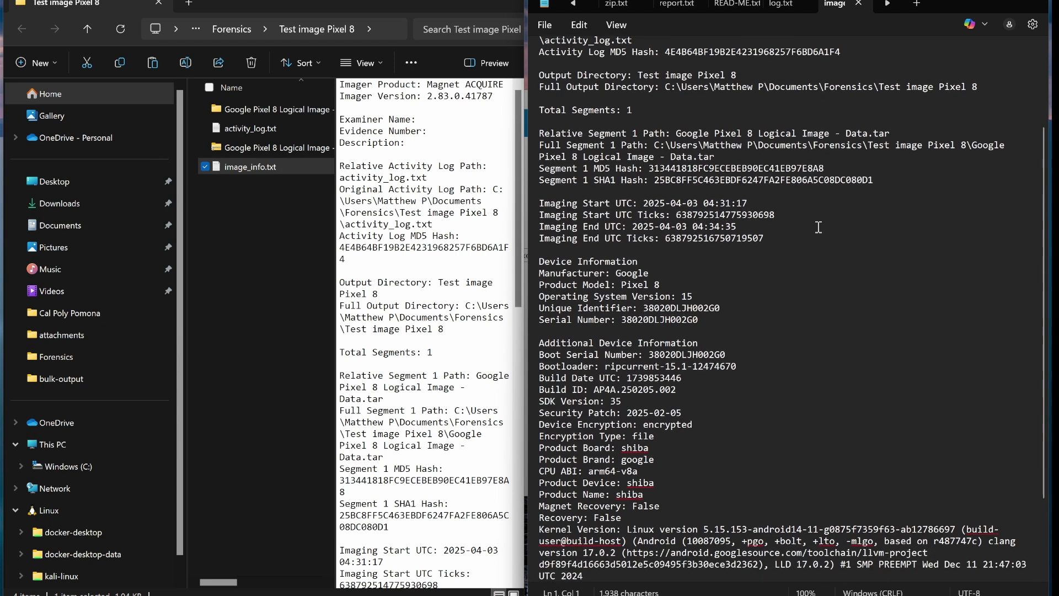
pyautogui.scroll(-2, 775, 275)
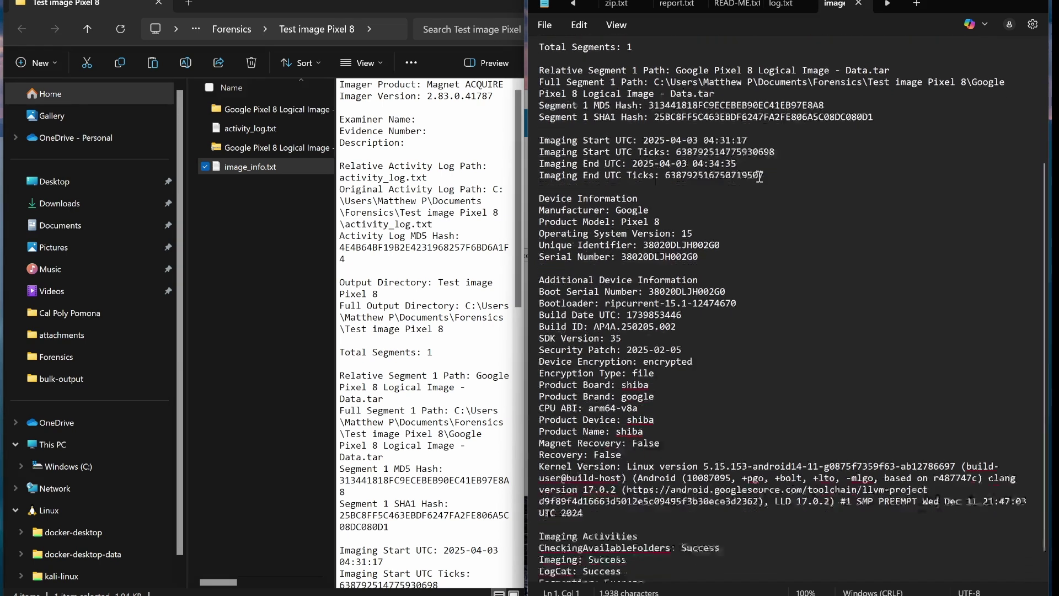
pyautogui.scroll(-1, 775, 275)
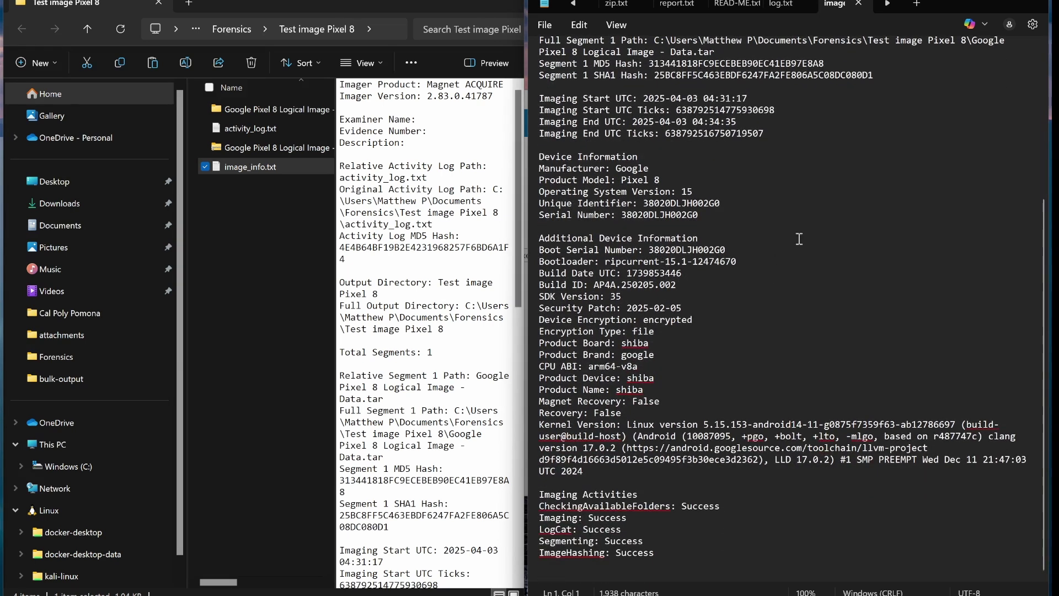
pyautogui.click(1044, 7)
# Open the extracted Google Pixel 8 Logical Image - Data folder and go into its data\data subfolder
pyautogui.doubleClick(588, 102)
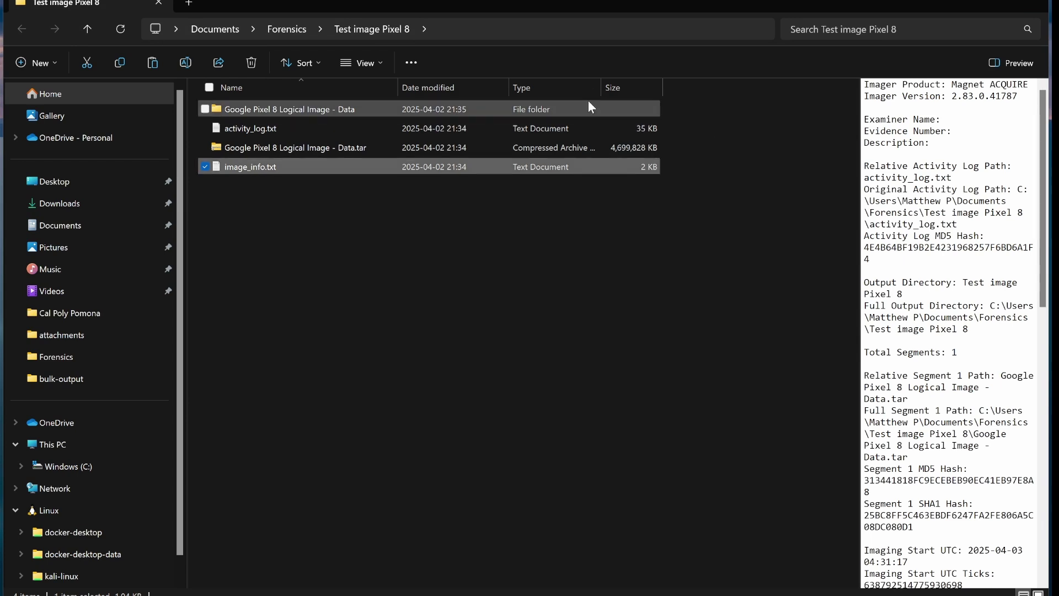
pyautogui.click(532, 115)
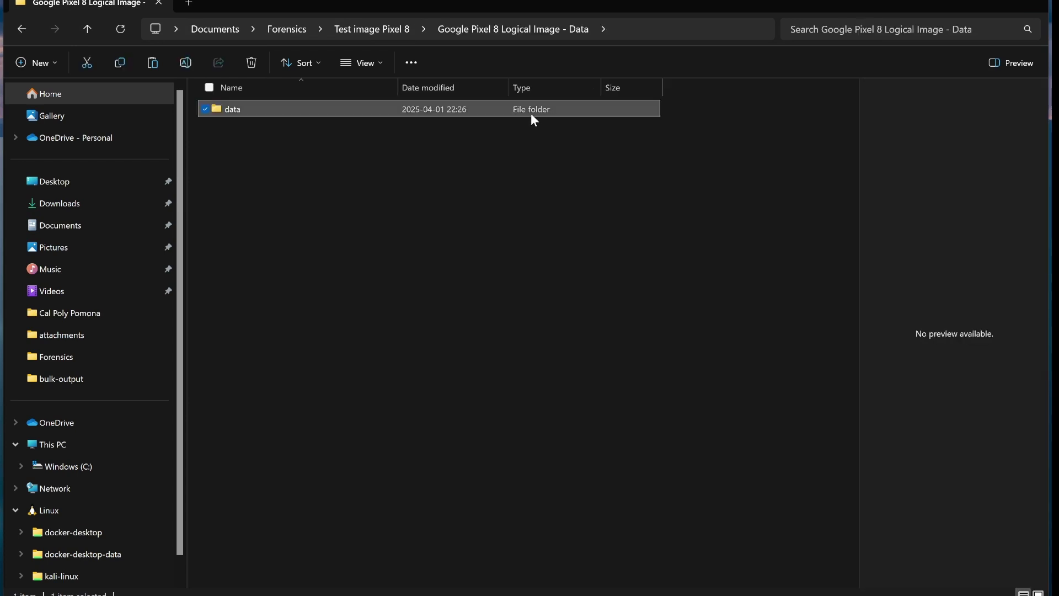
pyautogui.doubleClick(531, 113)
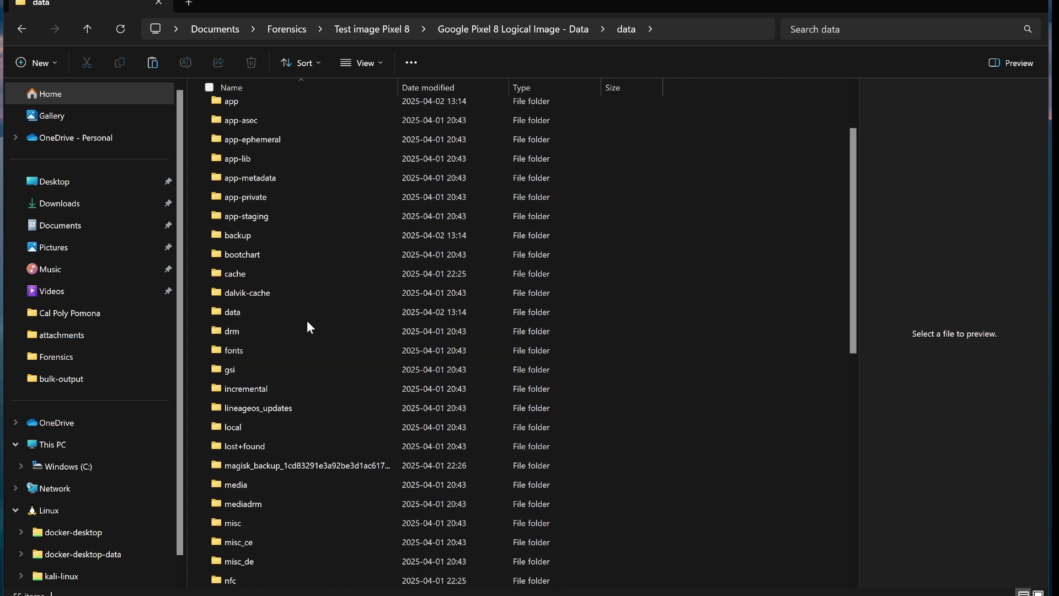
pyautogui.scroll(-1, 307, 320)
pyautogui.doubleClick(293, 306)
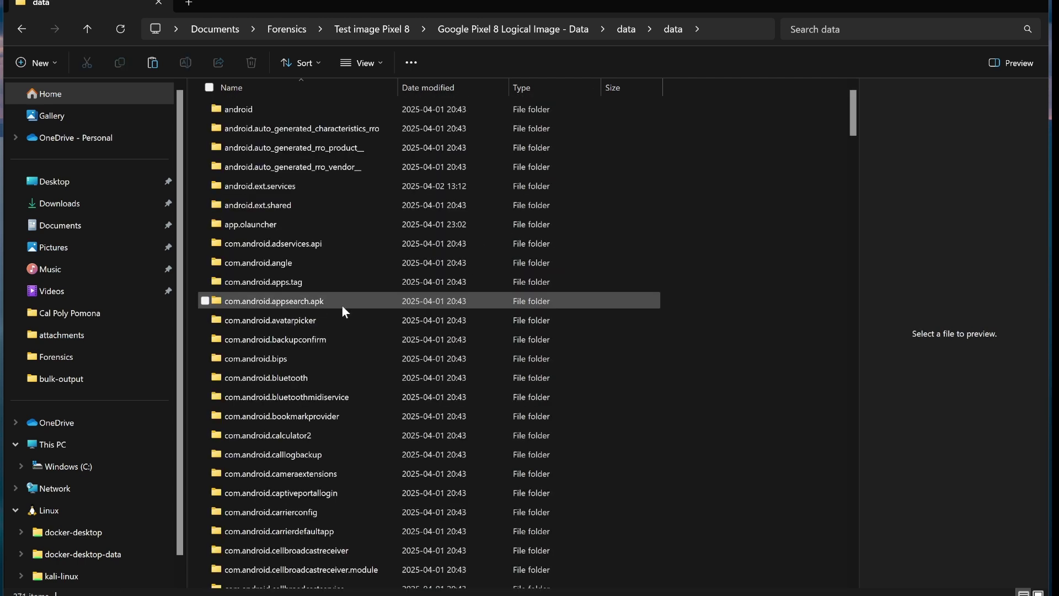
# Browse the app package folders in data\data, looking into org.lineageos.profiles and returning to the list
pyautogui.scroll(-20, 343, 305)
pyautogui.scroll(-20, 342, 305)
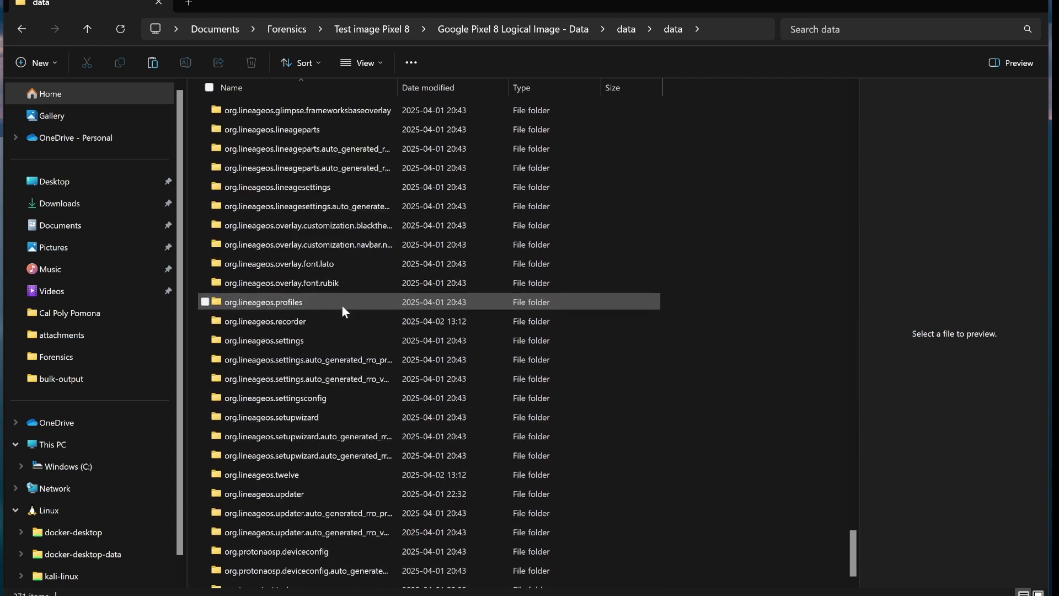
pyautogui.doubleClick(349, 292)
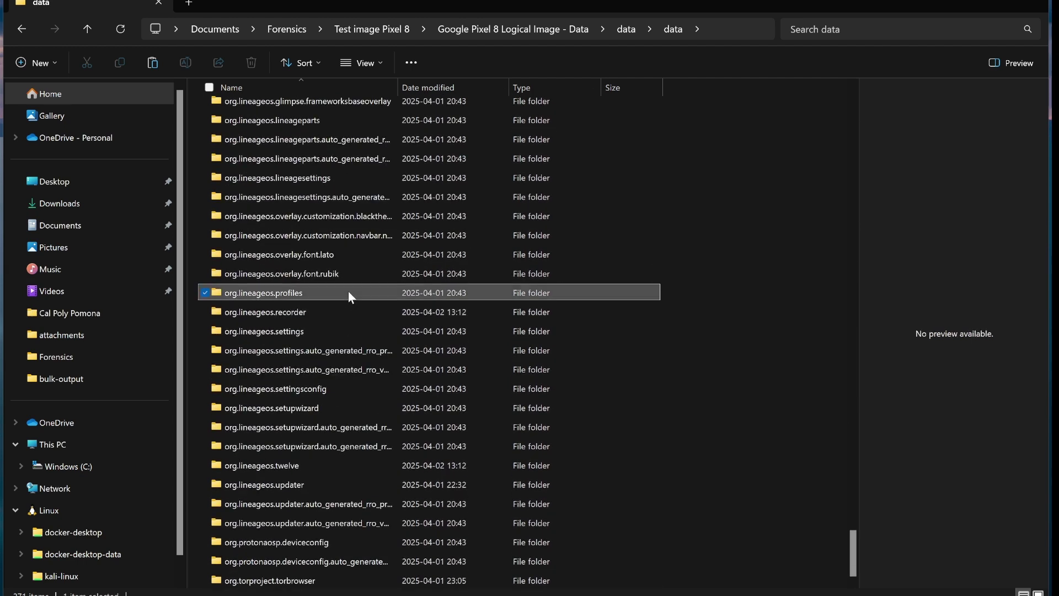
pyautogui.click(30, 24)
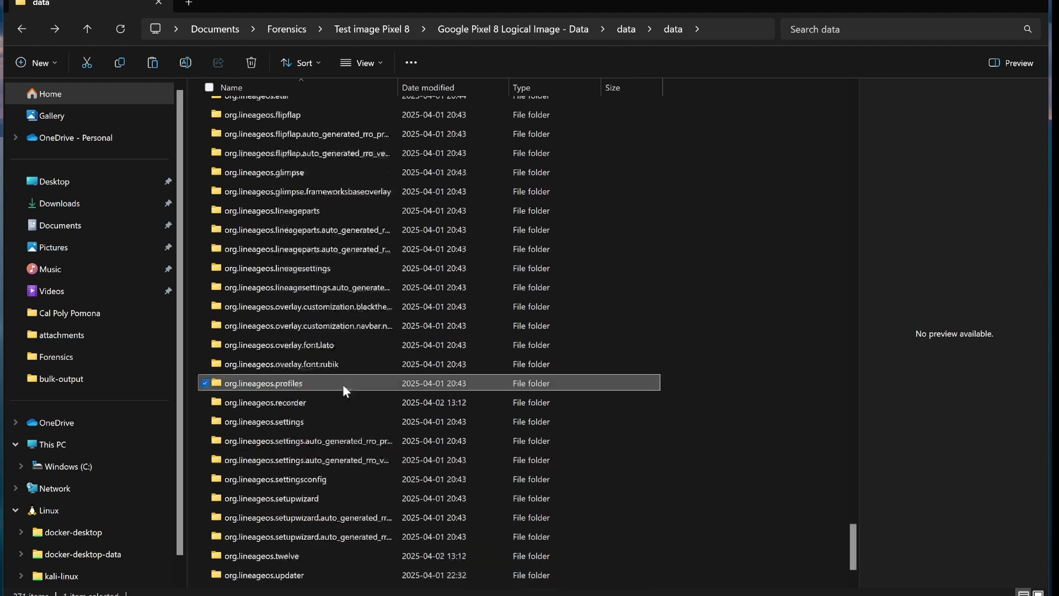
pyautogui.scroll(-1, 344, 389)
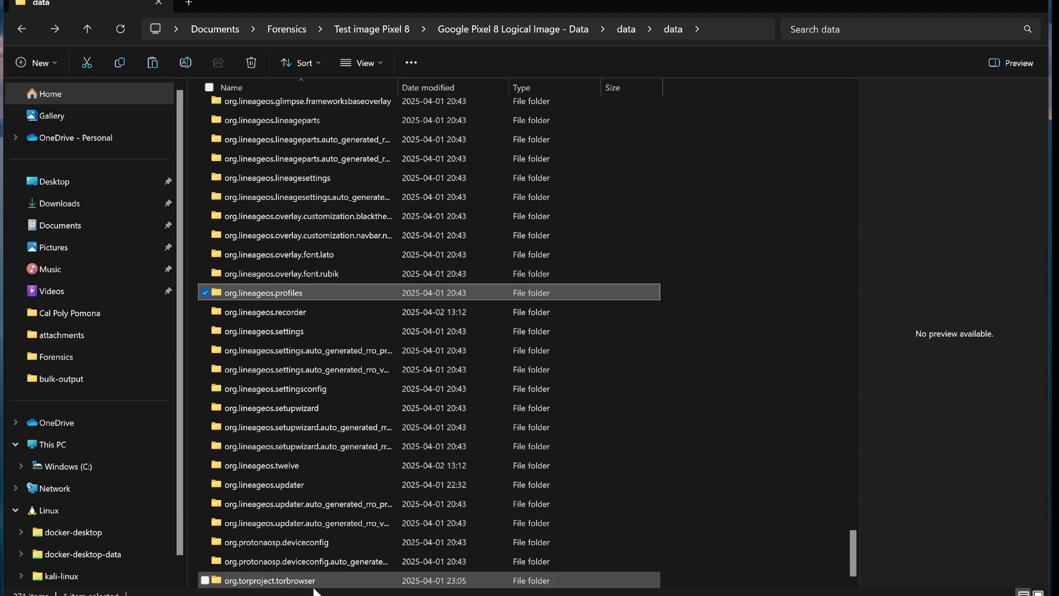
# Browse the app package folders in data\data upward from org.torproject.torbrowser, examining the installed apps and their modification dates
pyautogui.moveTo(313, 591)
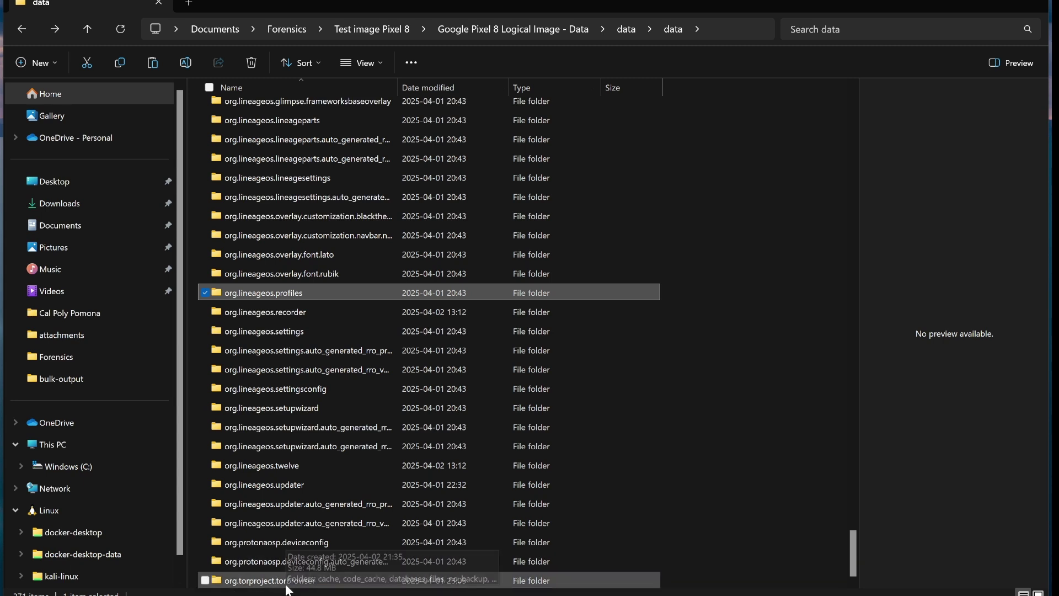
pyautogui.click(267, 586)
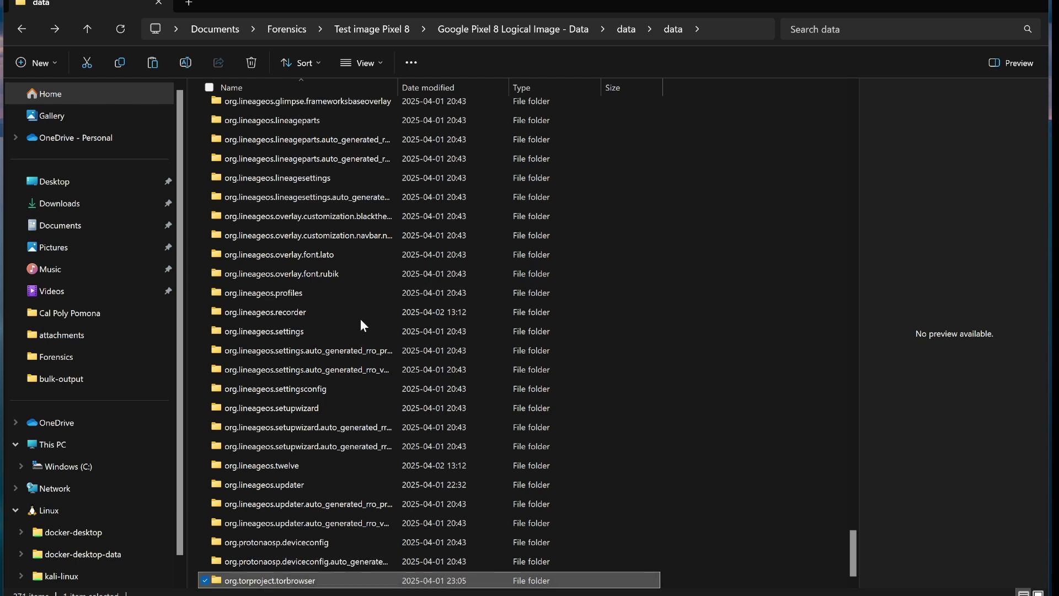
pyautogui.scroll(5, 360, 319)
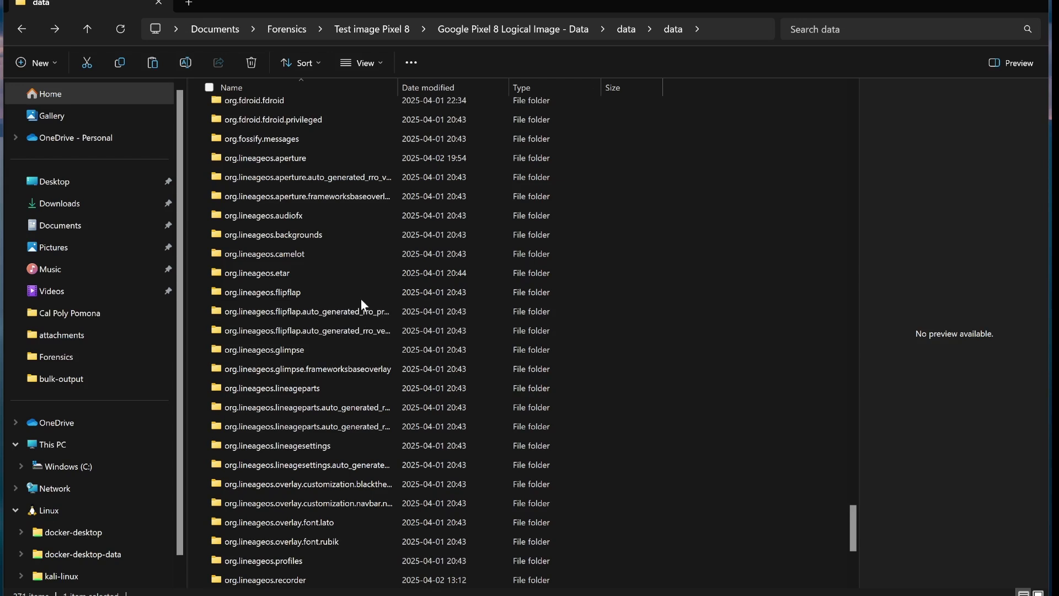
pyautogui.scroll(3, 362, 298)
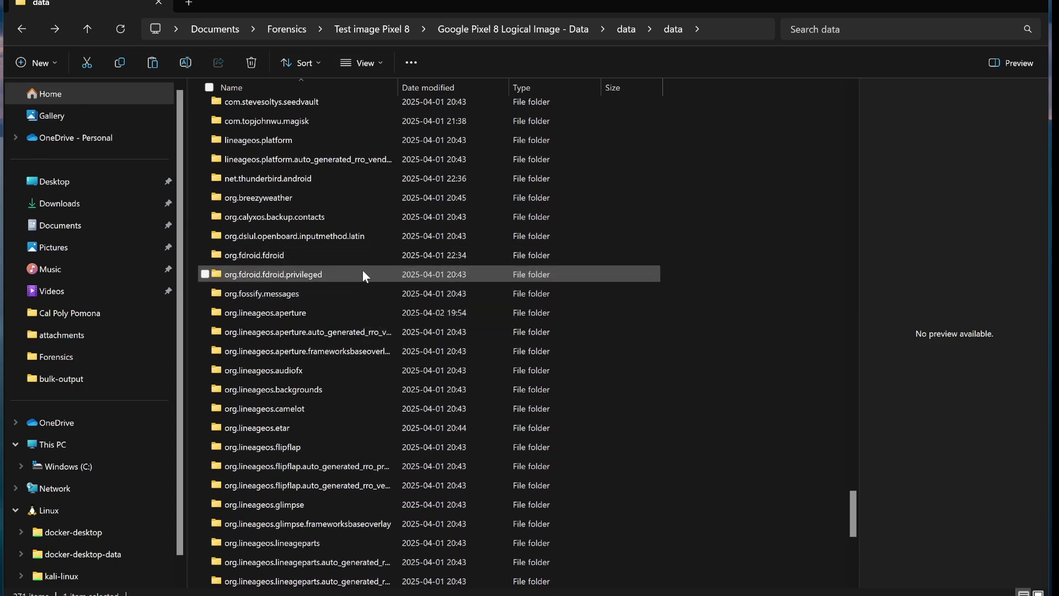
pyautogui.scroll(3, 362, 269)
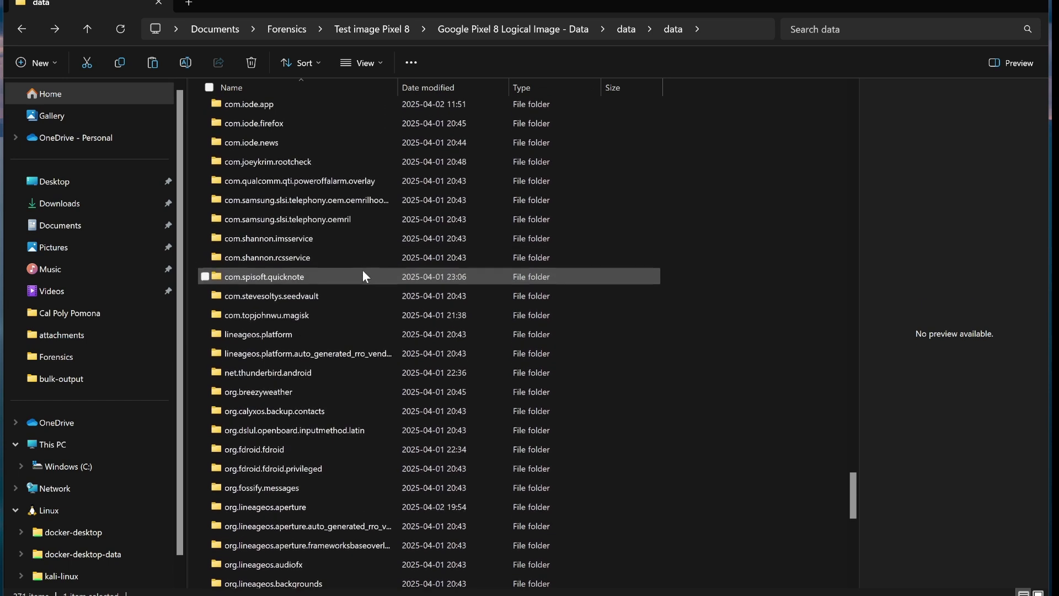
pyautogui.scroll(1, 362, 318)
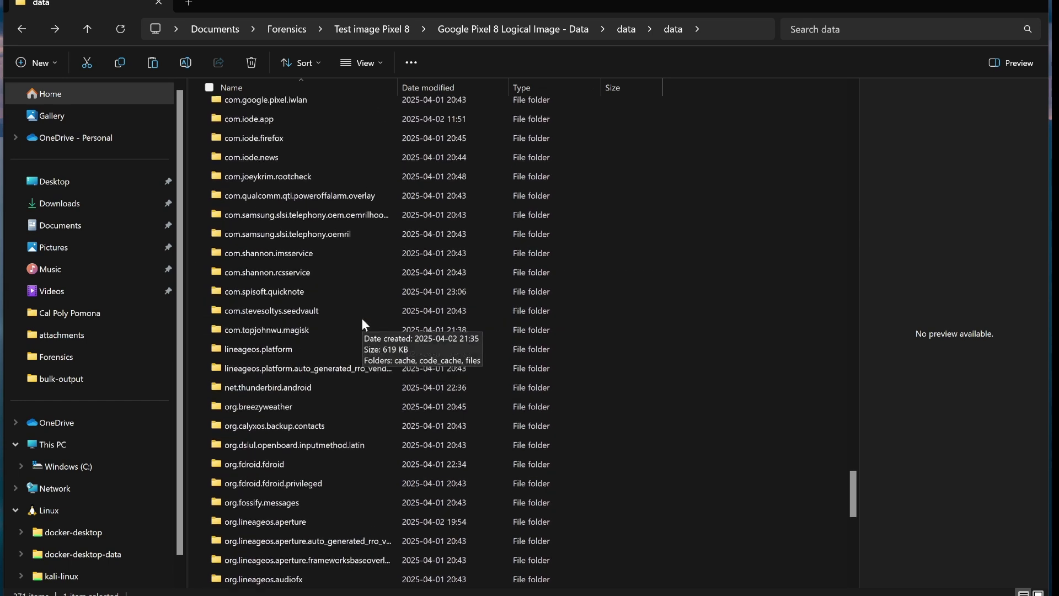
pyautogui.scroll(2, 362, 318)
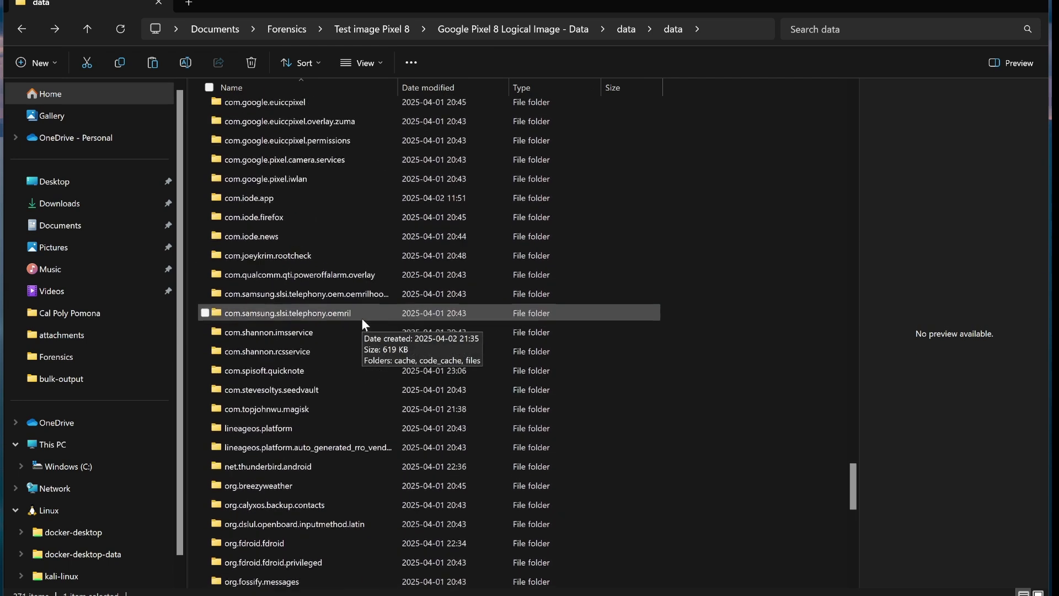
pyautogui.scroll(1, 362, 322)
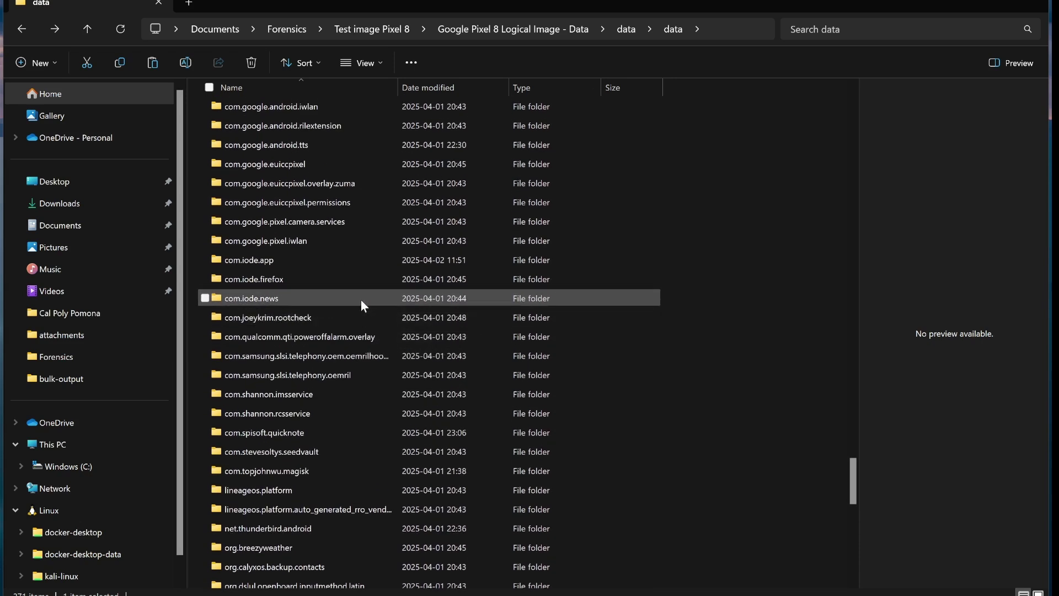
pyautogui.scroll(1, 359, 295)
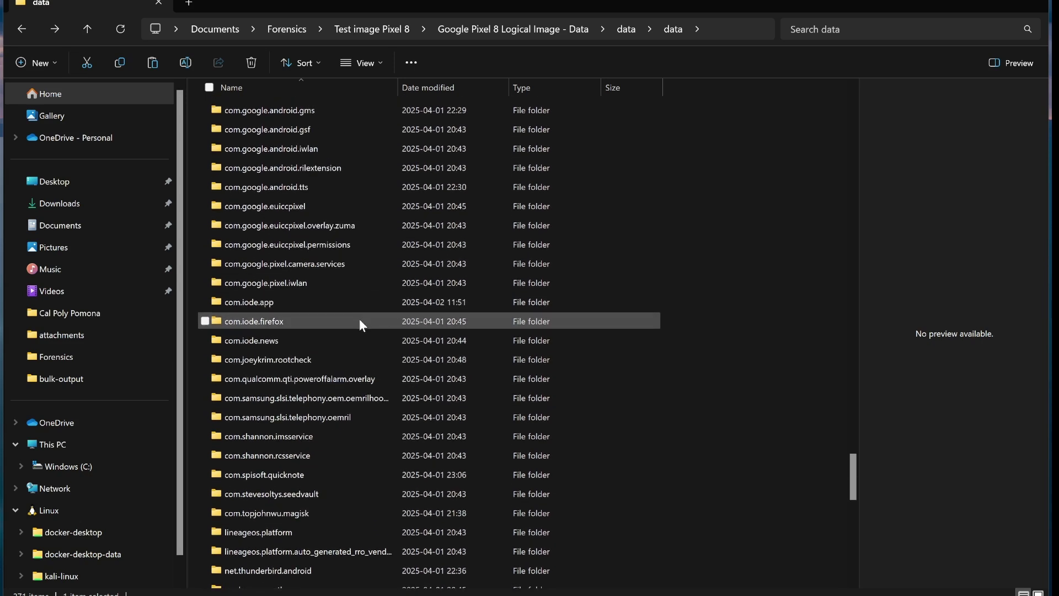
pyautogui.scroll(1, 361, 295)
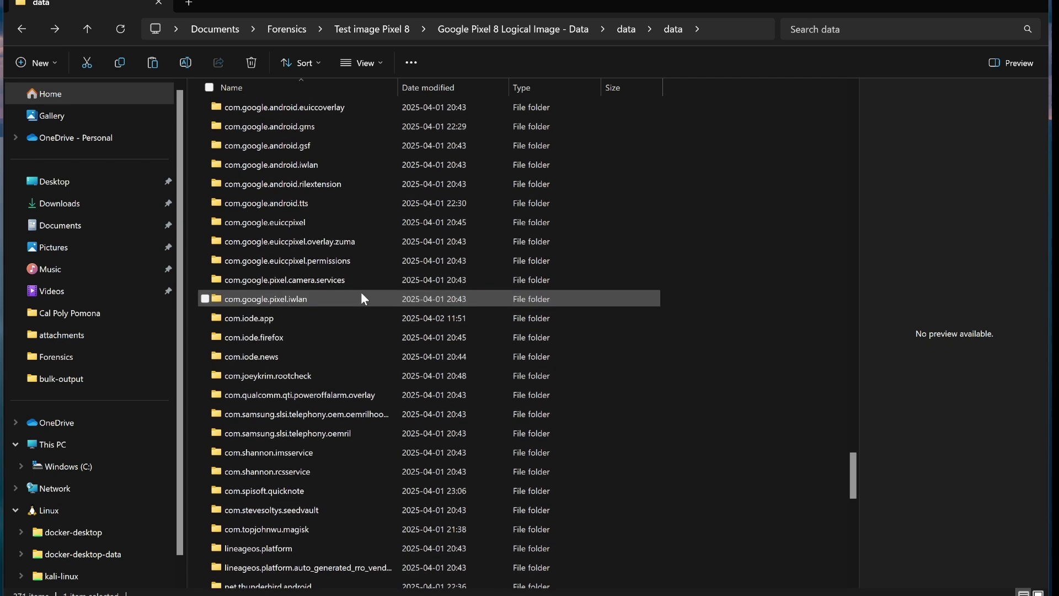
pyautogui.scroll(1, 362, 299)
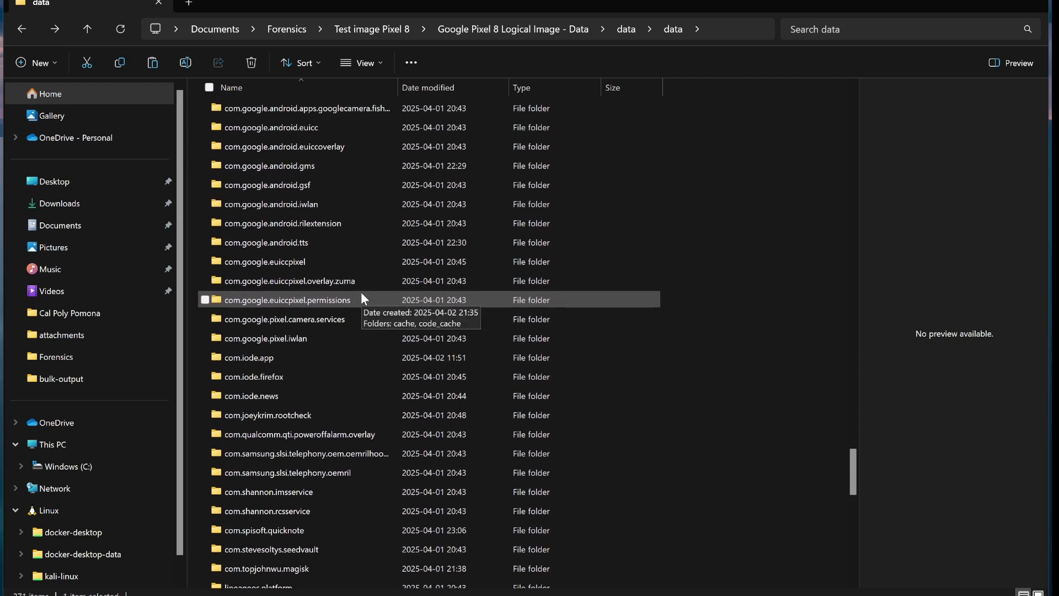
pyautogui.scroll(3, 362, 298)
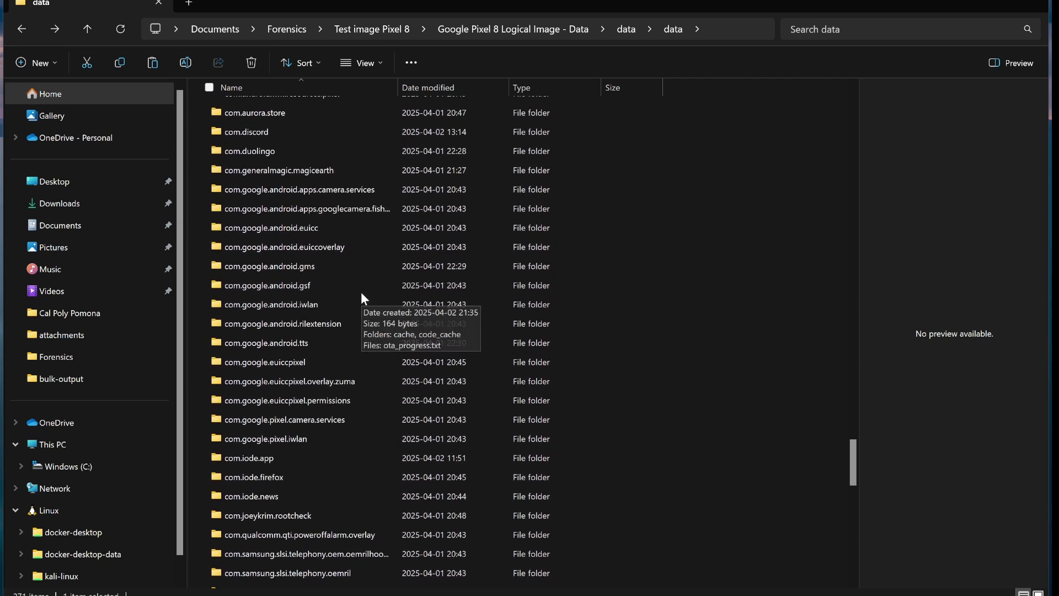
# Open the com.discord folder to view its subfolders, and return to the package list
pyautogui.scroll(5, 362, 298)
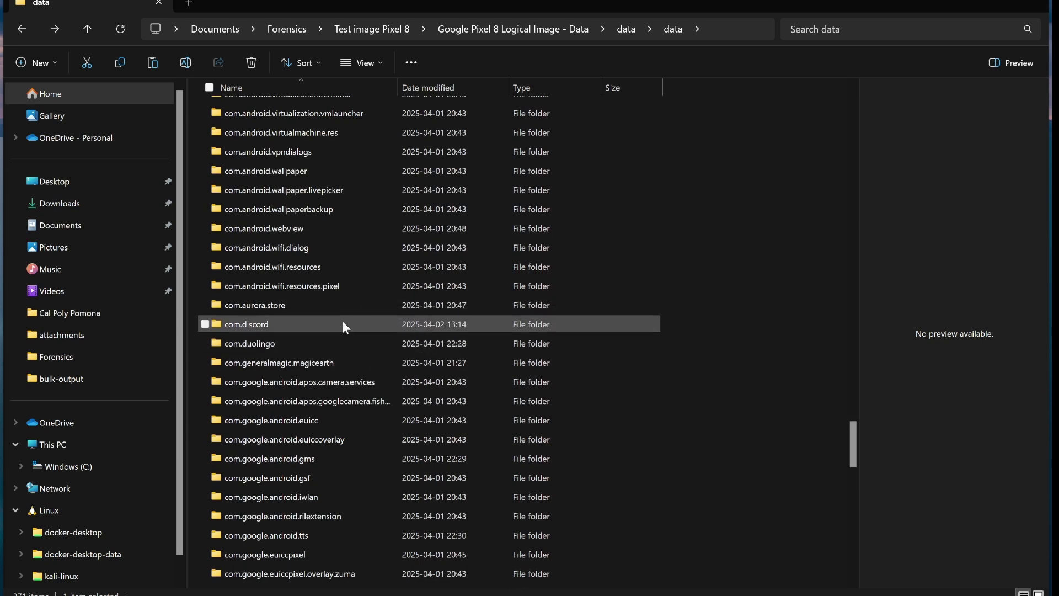
pyautogui.doubleClick(343, 324)
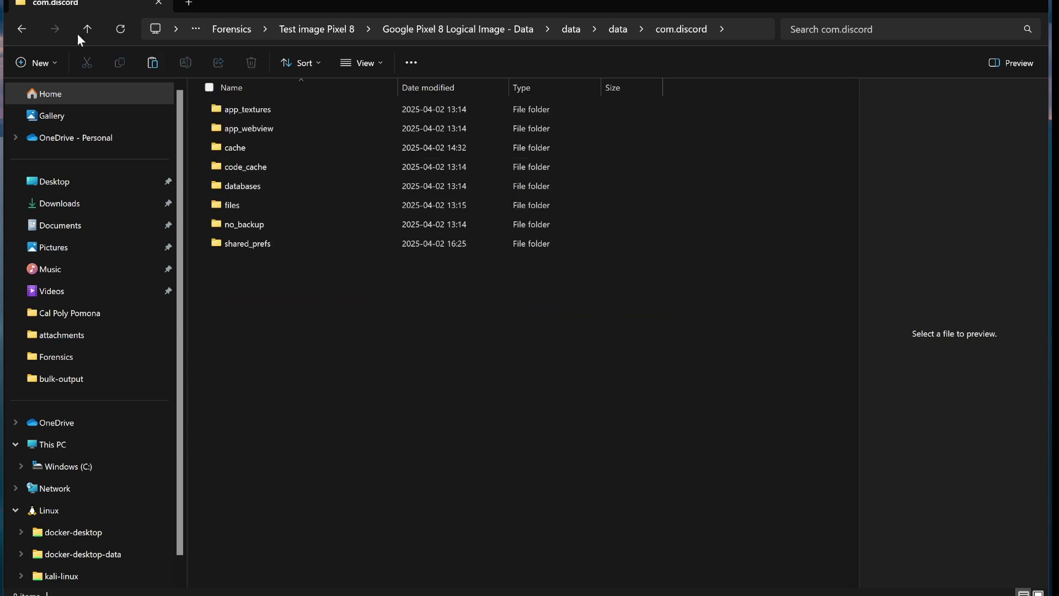
pyautogui.click(20, 30)
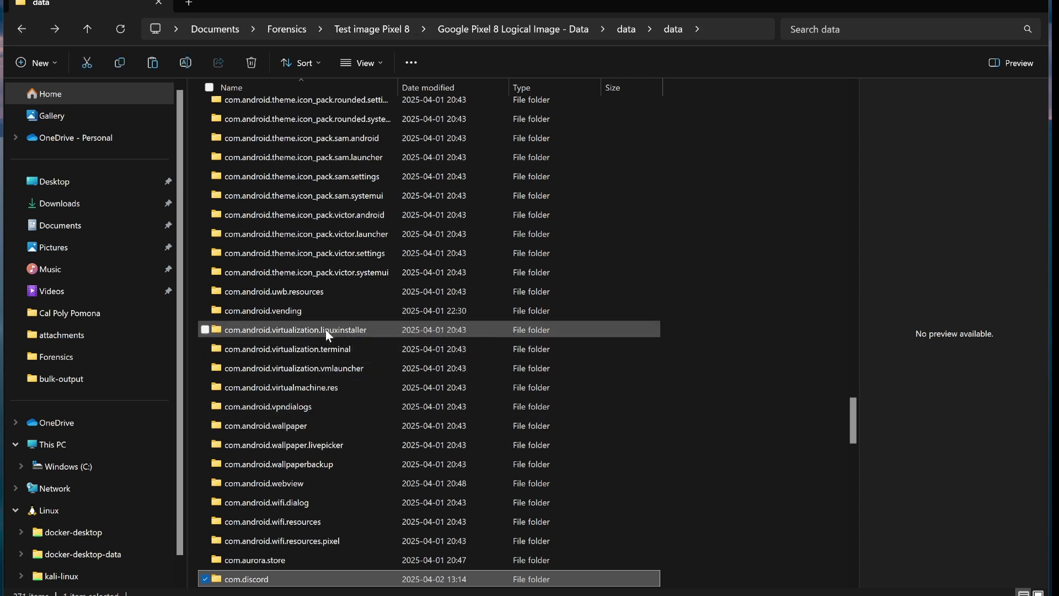
# Open the com.duolingo package folder and examine the files in its databases subfolder
pyautogui.scroll(-1, 326, 331)
pyautogui.scroll(-1, 292, 511)
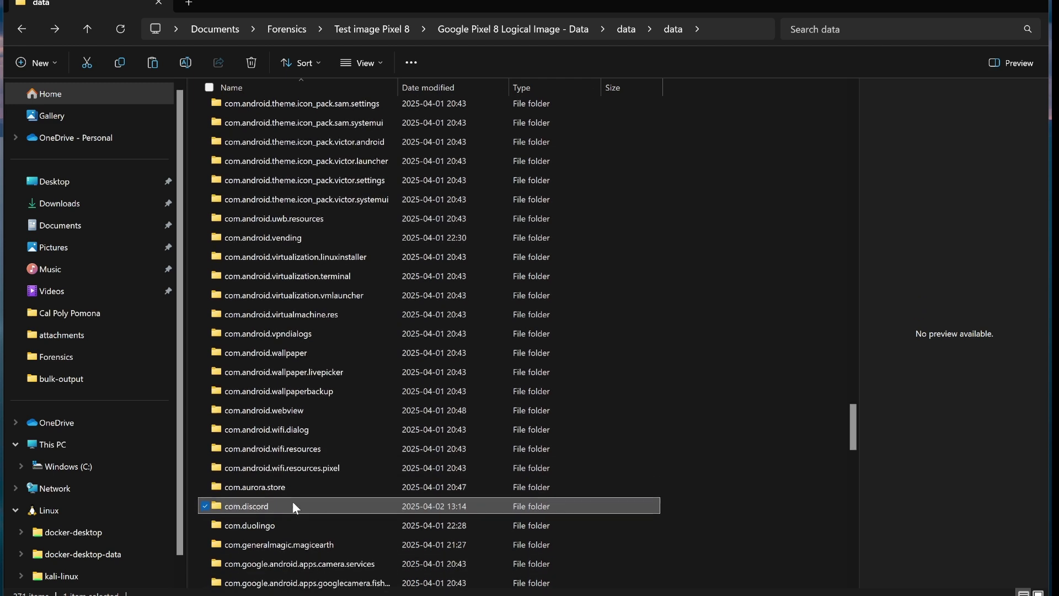
pyautogui.doubleClick(293, 522)
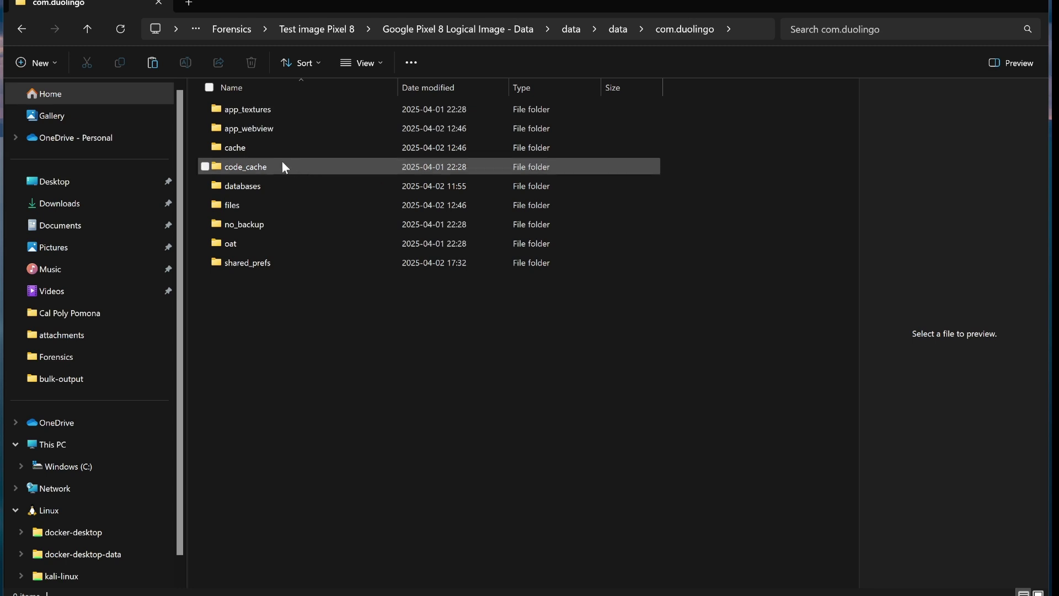
pyautogui.click(278, 188)
pyautogui.doubleClick(277, 185)
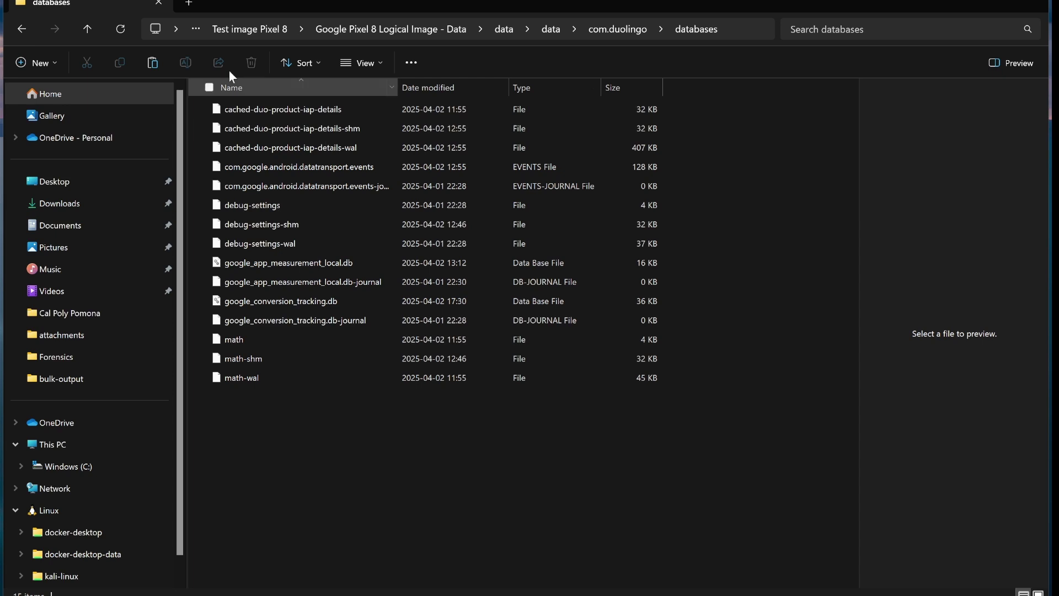
# Go back to the upper-level data folder and open its system_ce\0\usagestats subfolder
pyautogui.click(21, 29)
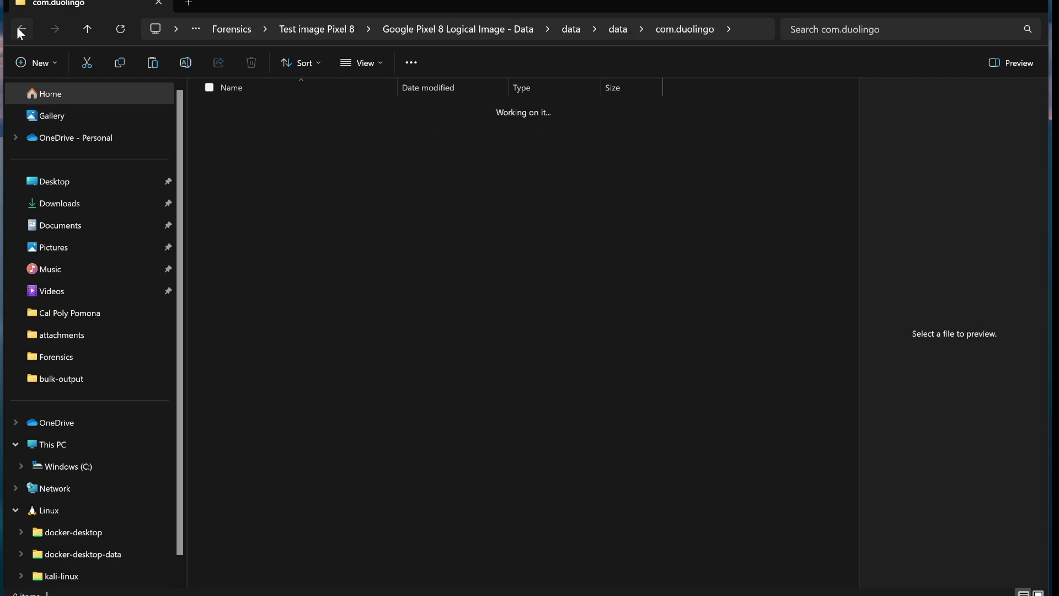
pyautogui.click(21, 29)
pyautogui.click(21, 29)
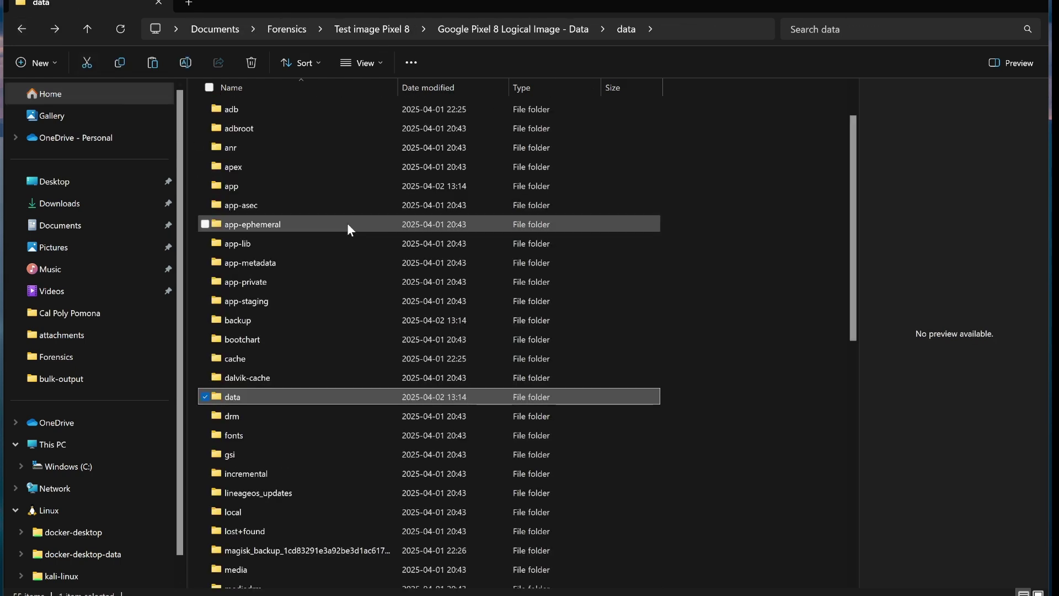
pyautogui.scroll(-10, 346, 223)
pyautogui.scroll(-1, 307, 359)
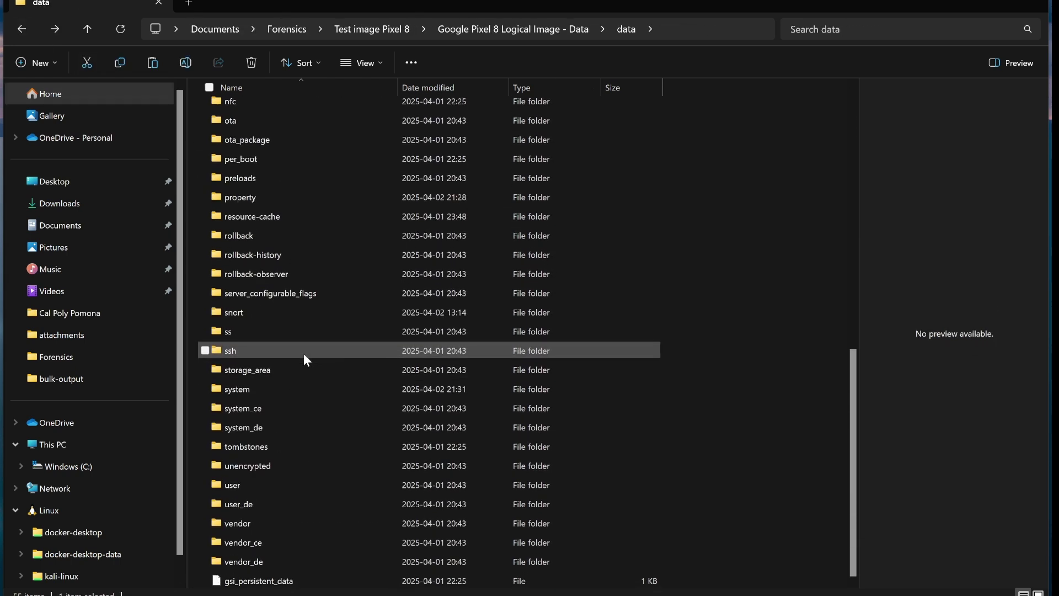
pyautogui.doubleClick(298, 407)
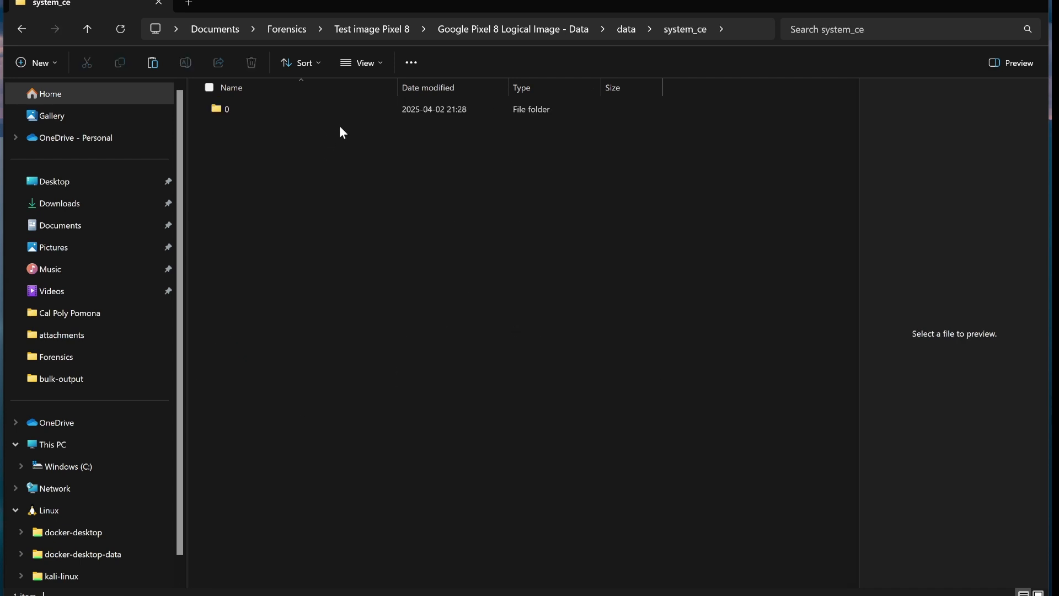
pyautogui.doubleClick(320, 108)
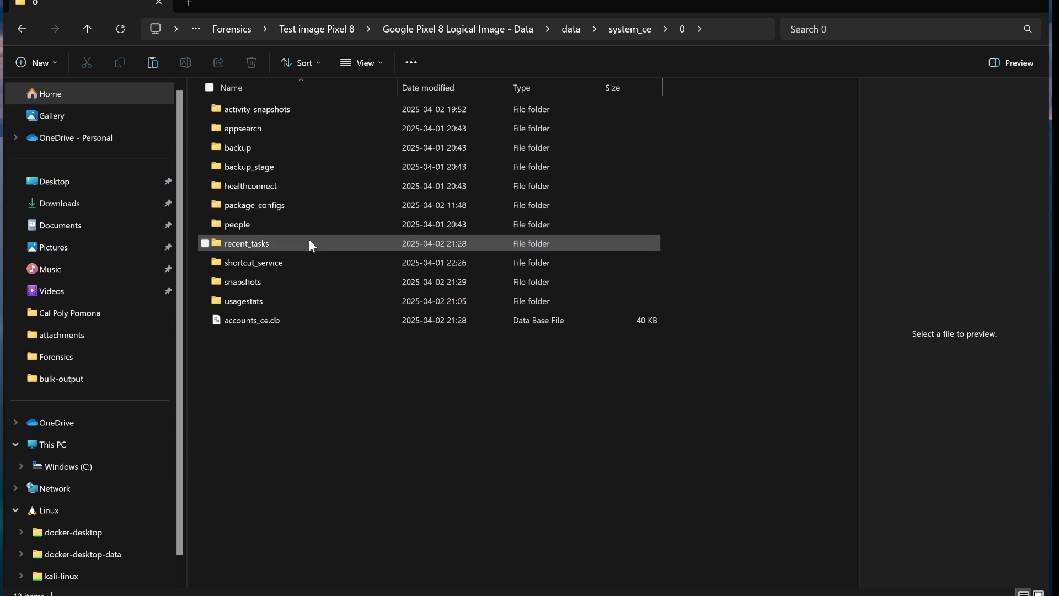
pyautogui.doubleClick(305, 300)
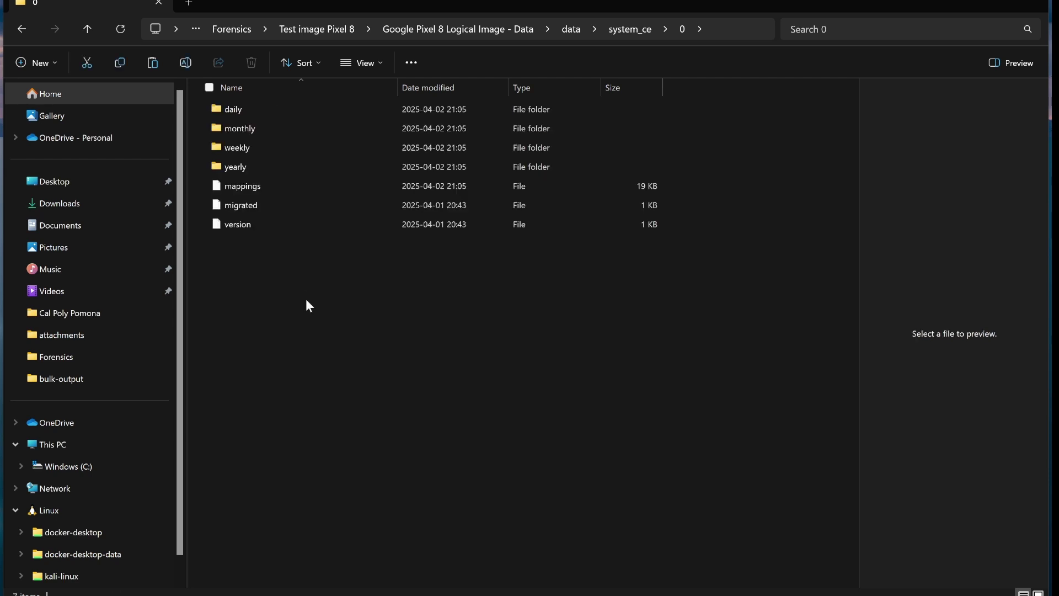
pyautogui.click(315, 217)
pyautogui.doubleClick(316, 217)
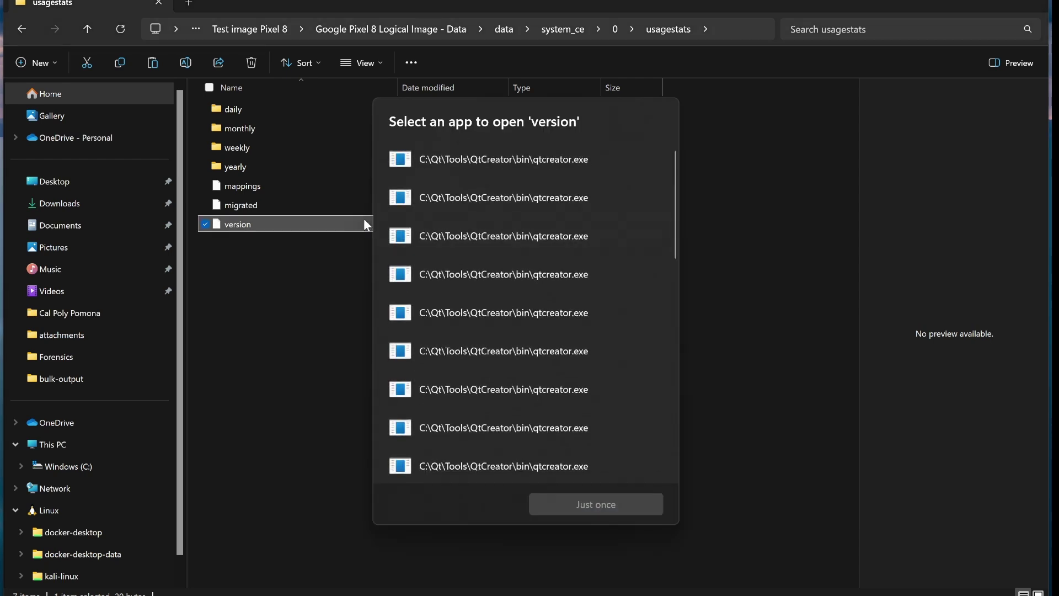
pyautogui.click(309, 273)
# Open the version file from usagestats in Notepad, read its contents, and close it
pyautogui.click(290, 223)
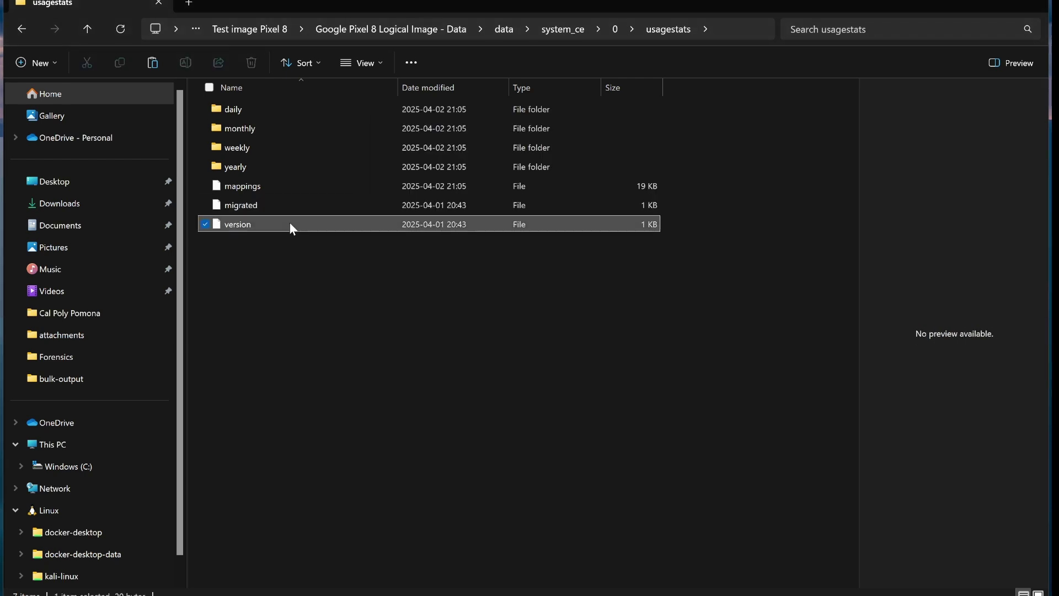
pyautogui.rightClick(290, 223)
pyautogui.moveTo(367, 275)
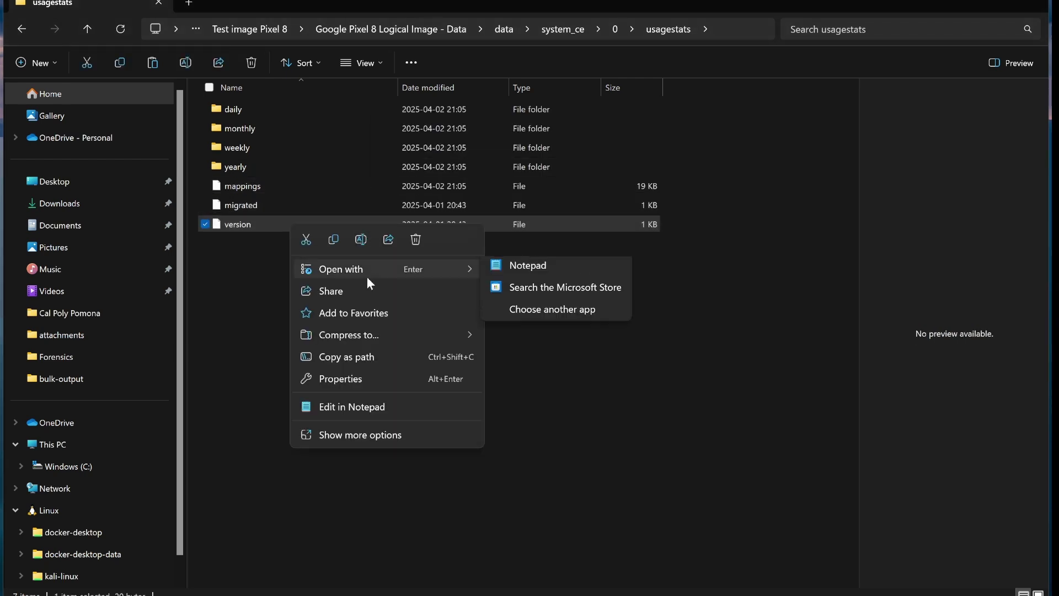
pyautogui.click(529, 272)
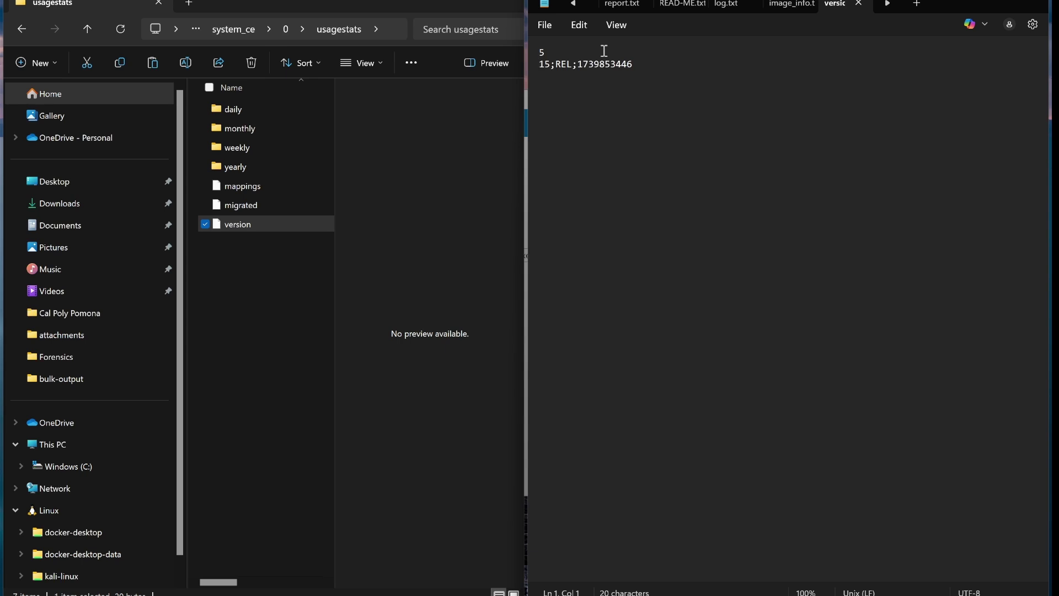
pyautogui.click(1034, 5)
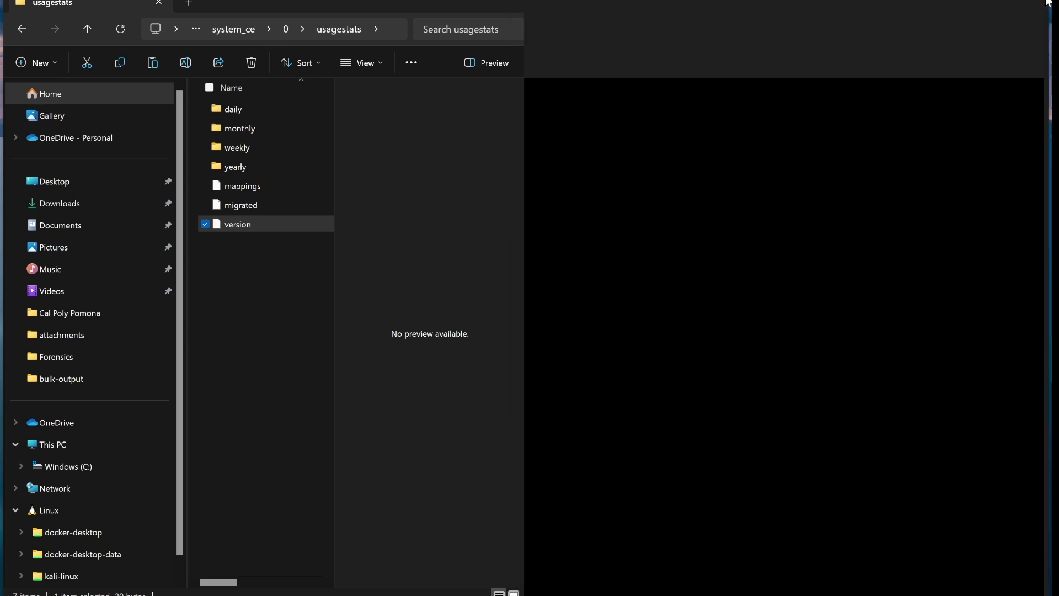
pyautogui.click(299, 181)
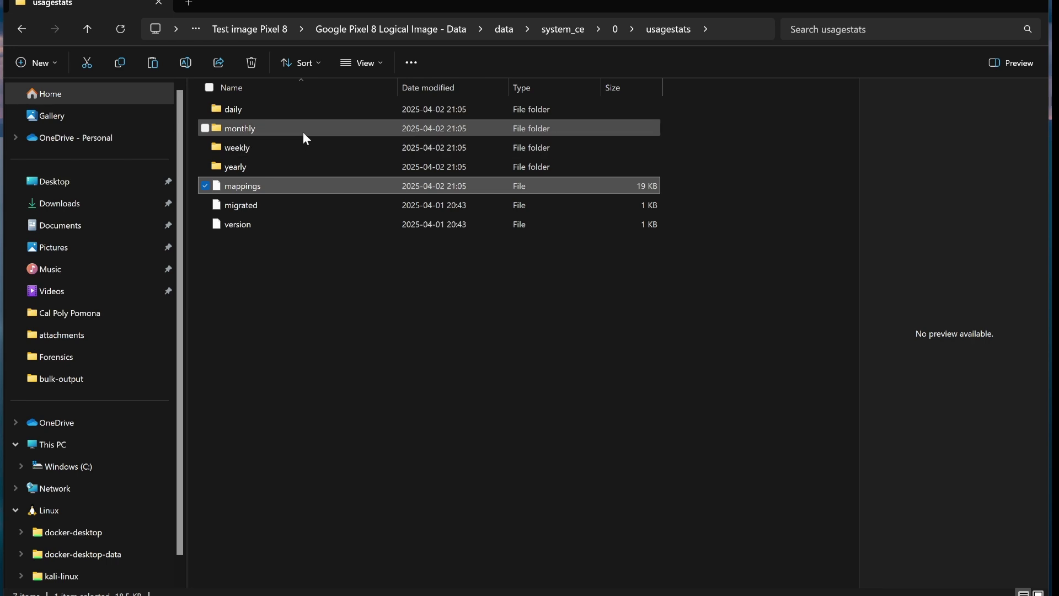
pyautogui.doubleClick(299, 164)
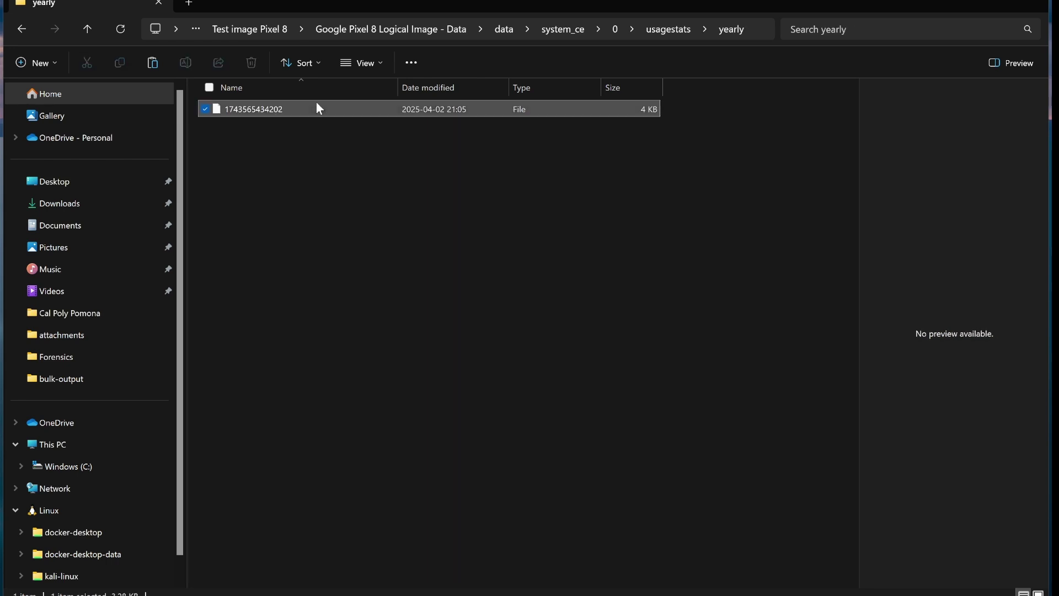
pyautogui.rightClick(318, 108)
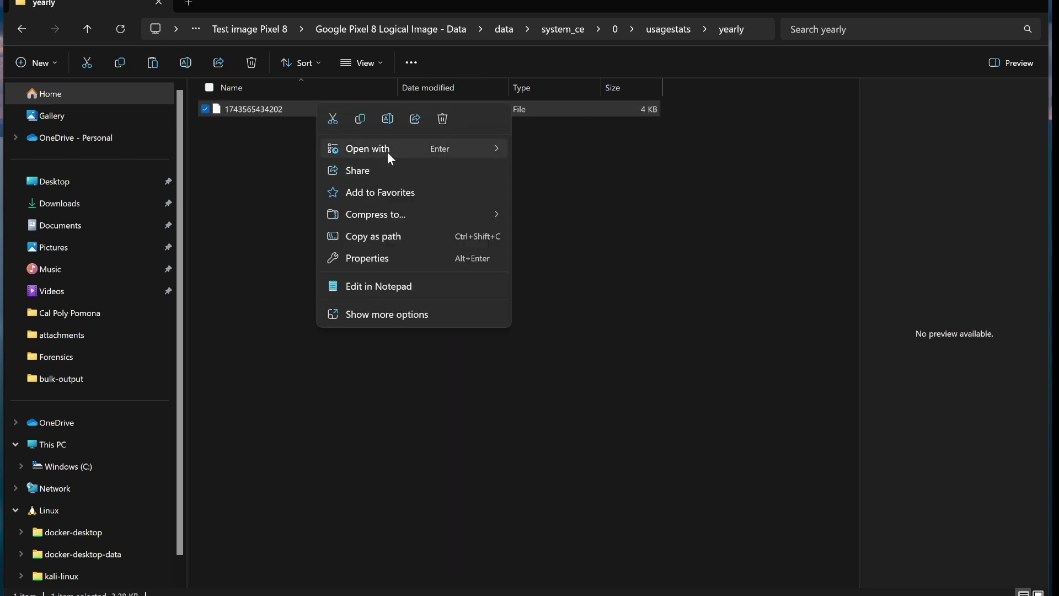
pyautogui.moveTo(387, 151)
pyautogui.click(558, 150)
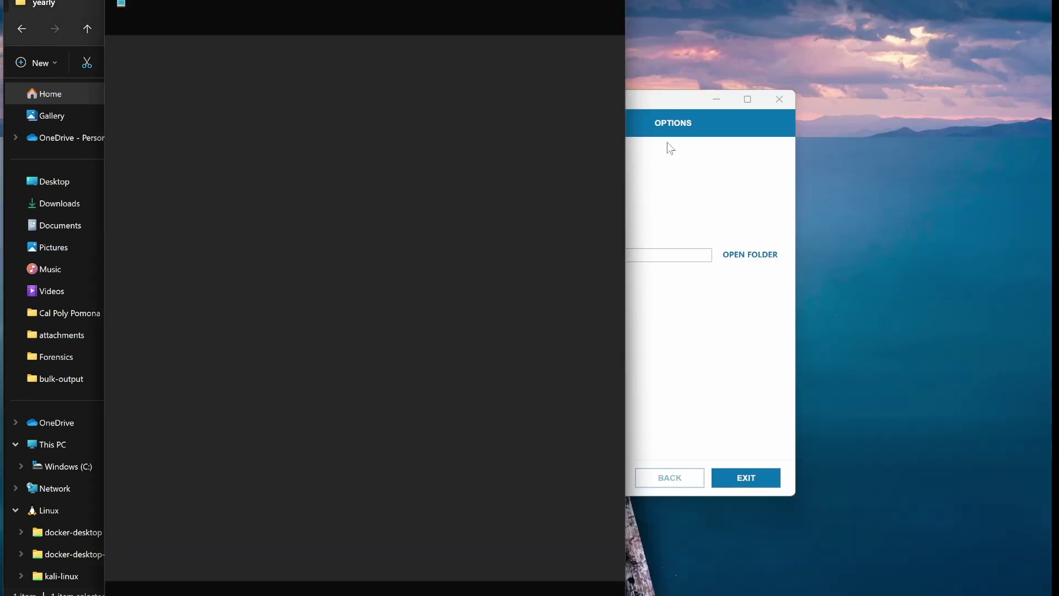
pyautogui.scroll(-6, 719, 134)
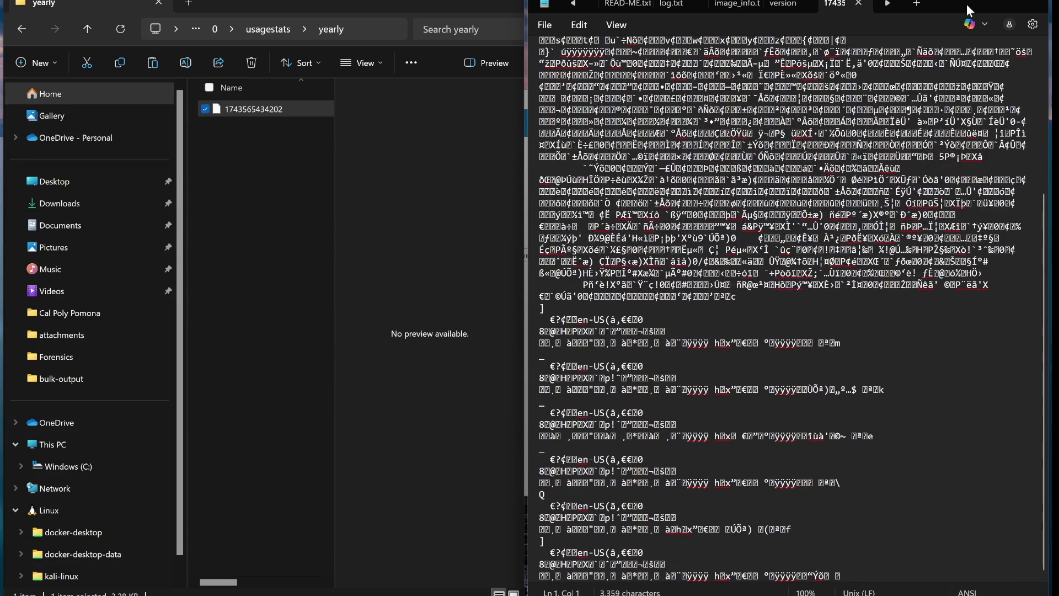
pyautogui.click(1037, 4)
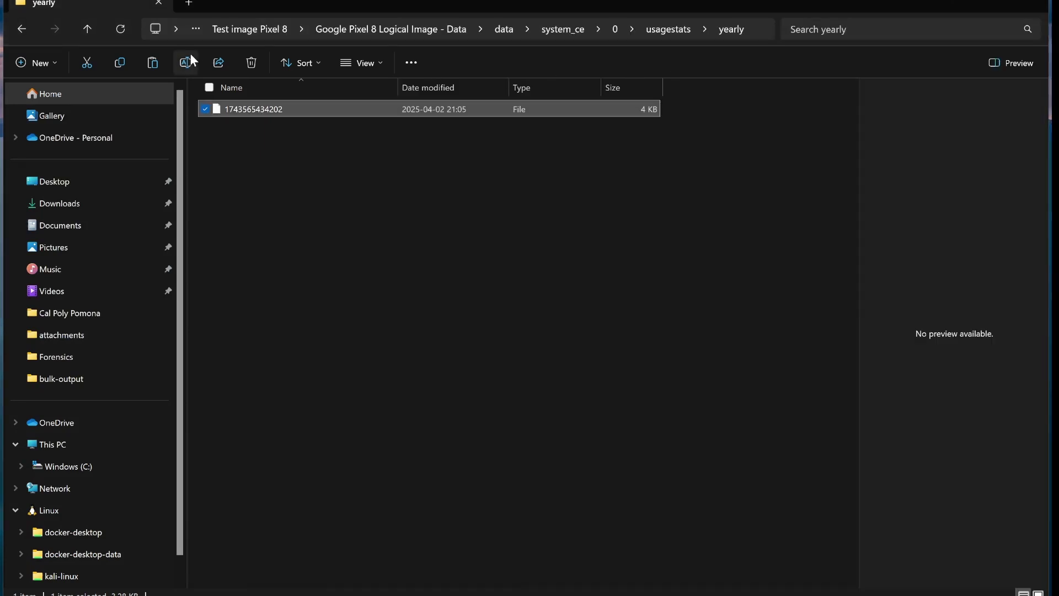
pyautogui.click(24, 26)
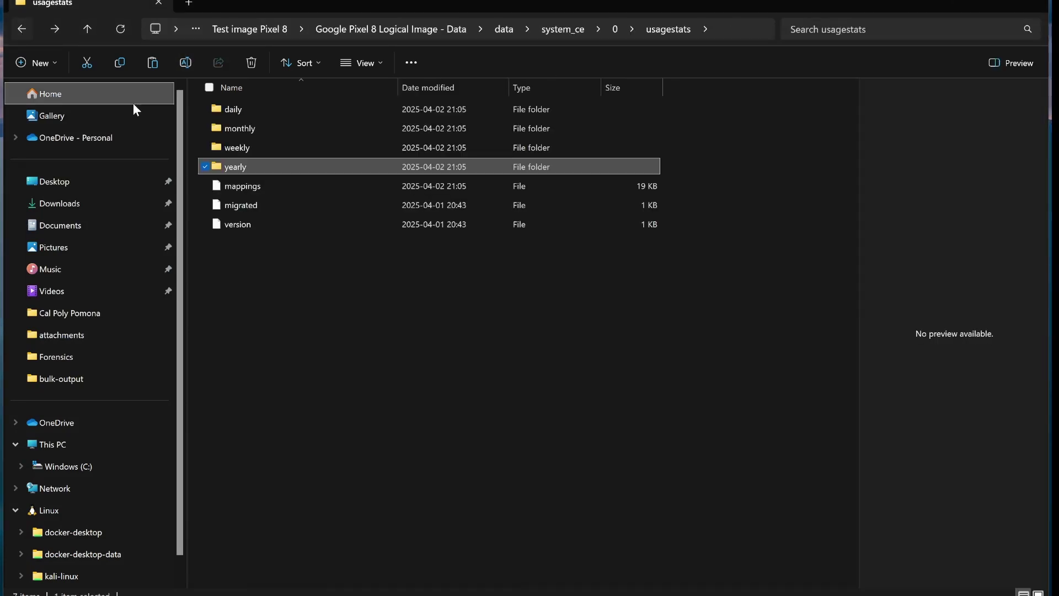
pyautogui.click(287, 112)
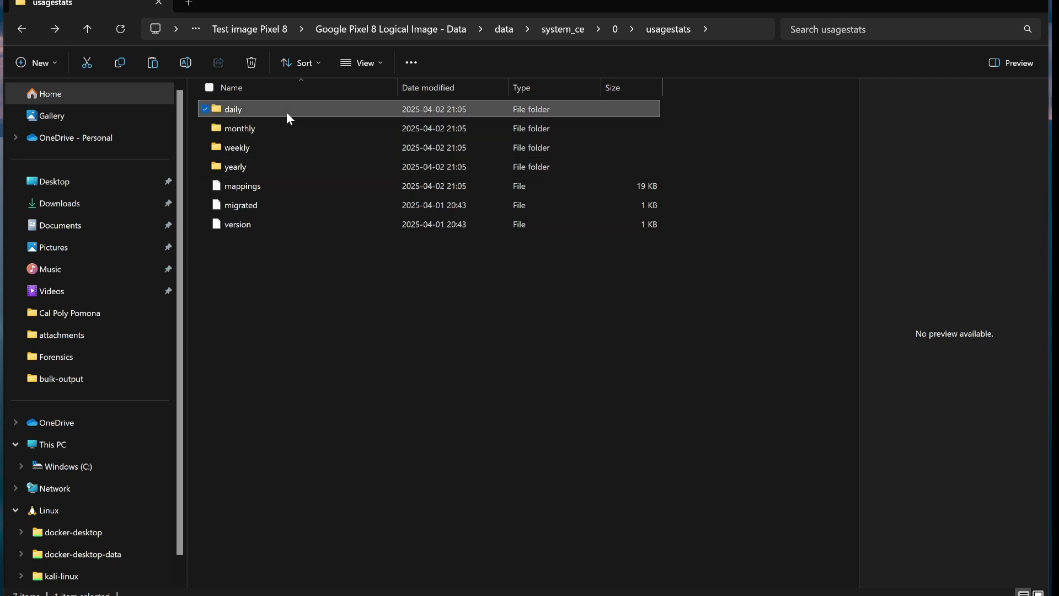
pyautogui.doubleClick(286, 111)
pyautogui.click(279, 114)
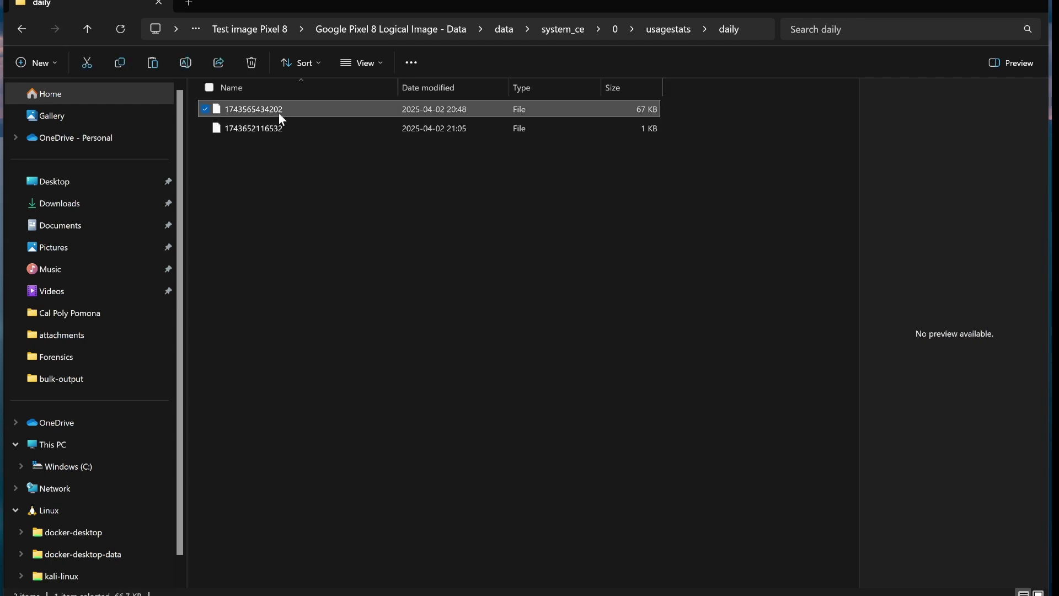
pyautogui.rightClick(279, 113)
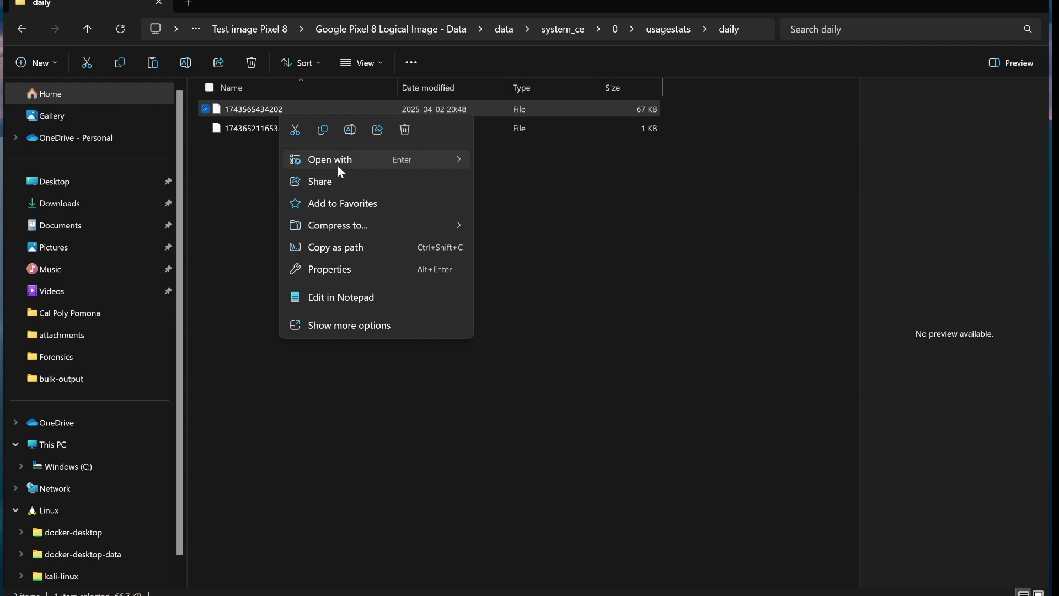
pyautogui.moveTo(341, 172)
pyautogui.click(492, 161)
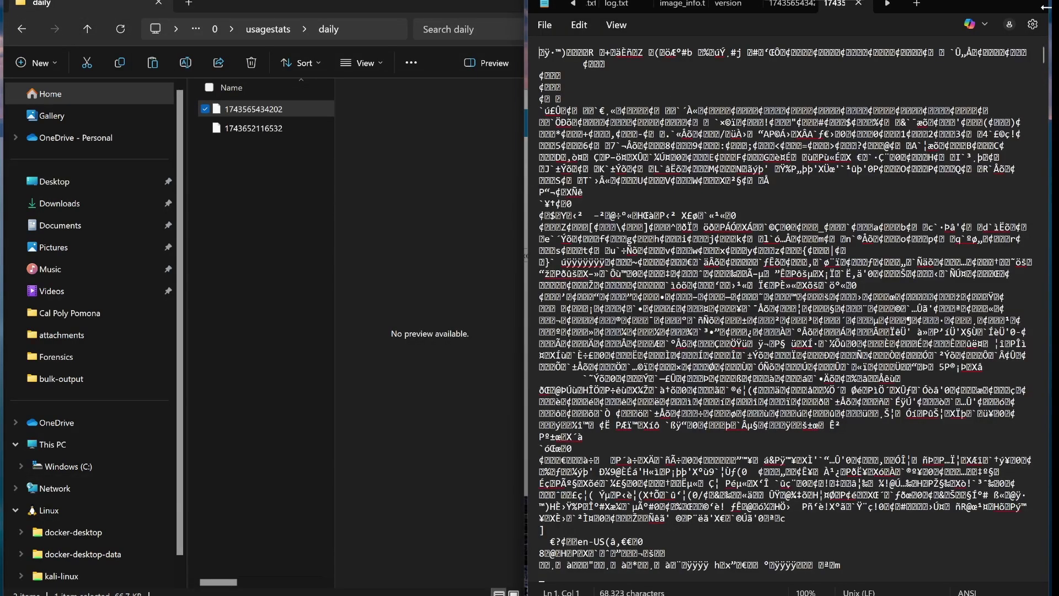
pyautogui.click(1040, 3)
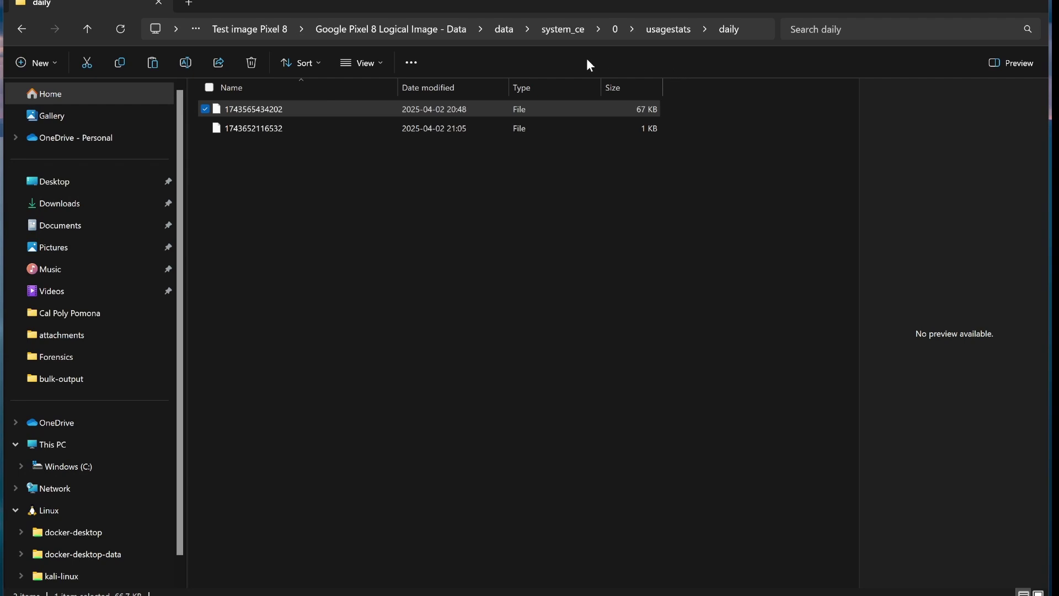
# Return from the usagestats folder to the image's upper-level data folder
pyautogui.click(29, 30)
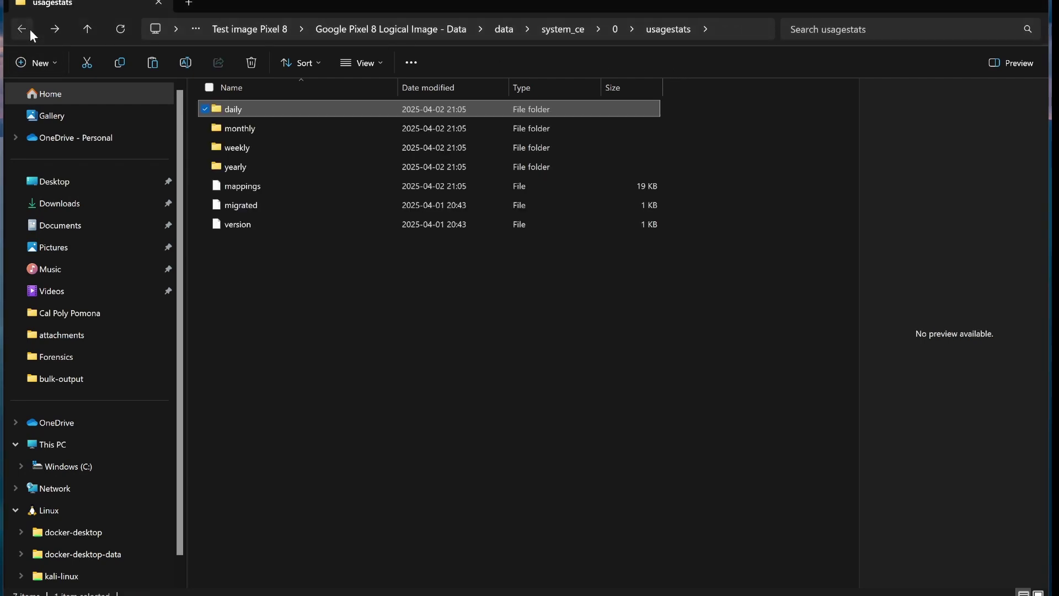
pyautogui.click(30, 29)
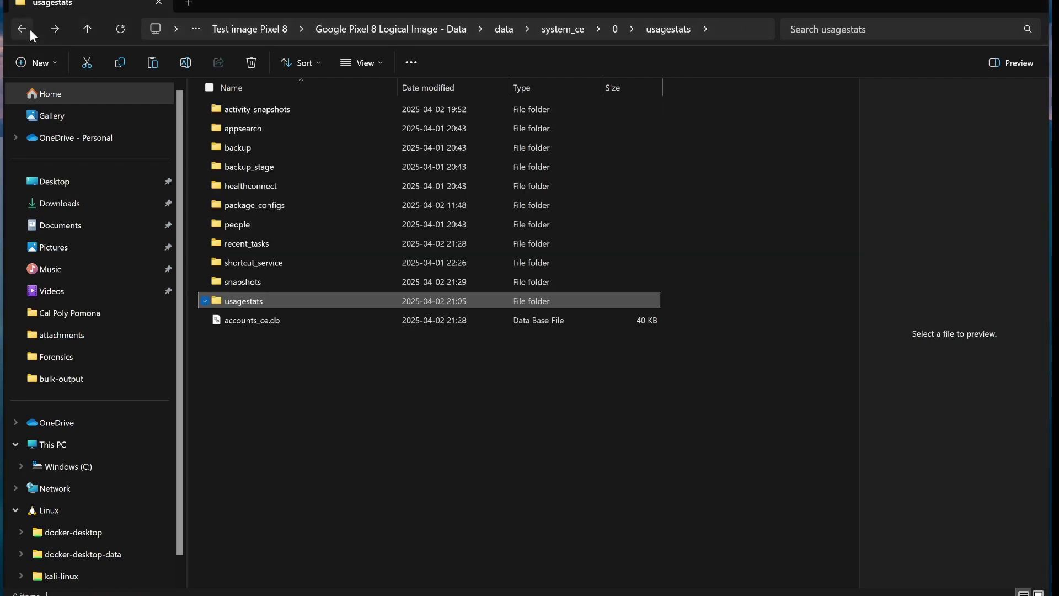
pyautogui.click(303, 282)
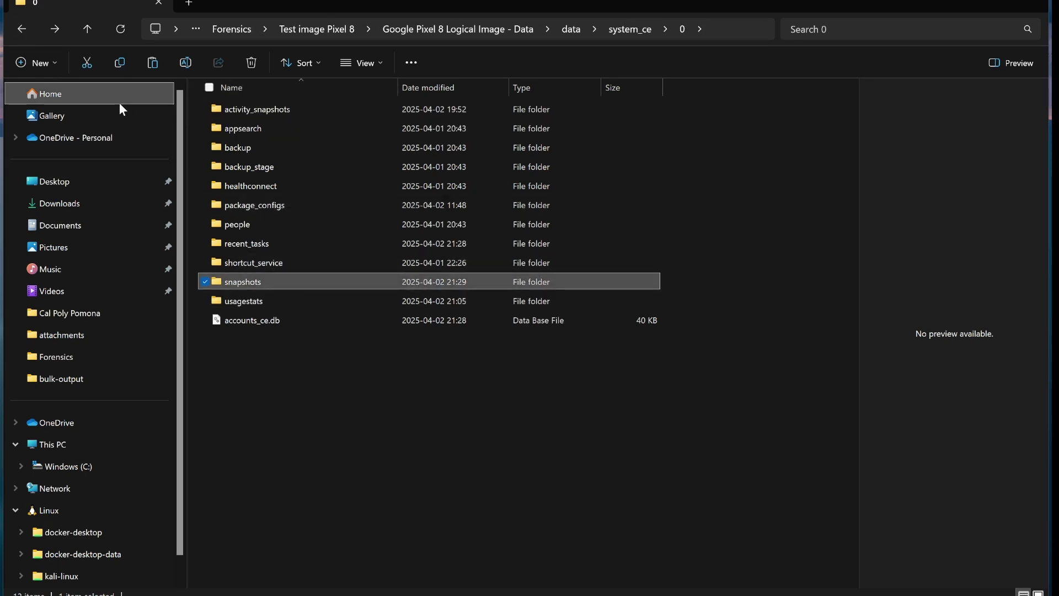
pyautogui.click(26, 25)
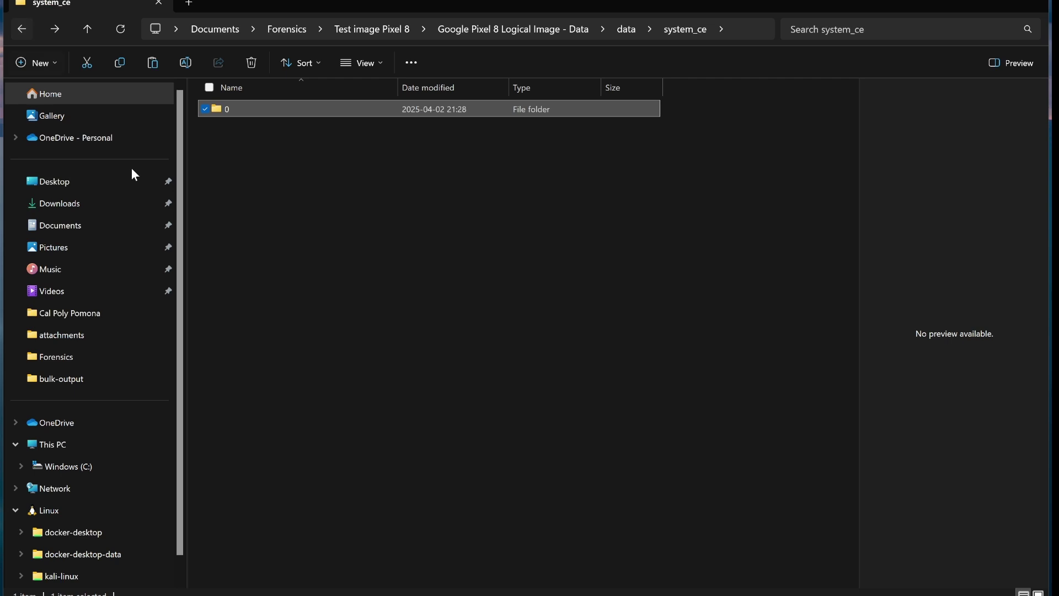
pyautogui.click(21, 31)
# Open the system_de\0 subfolder of data, look over its files, and open the powerstats folder
pyautogui.scroll(-1, 301, 510)
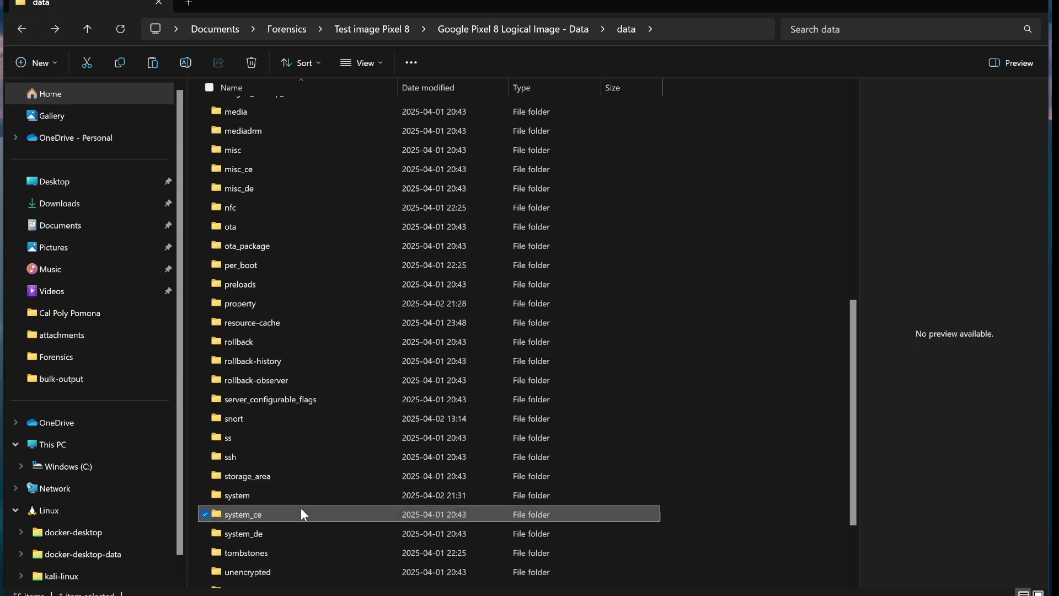
pyautogui.scroll(-1, 301, 514)
pyautogui.click(318, 471)
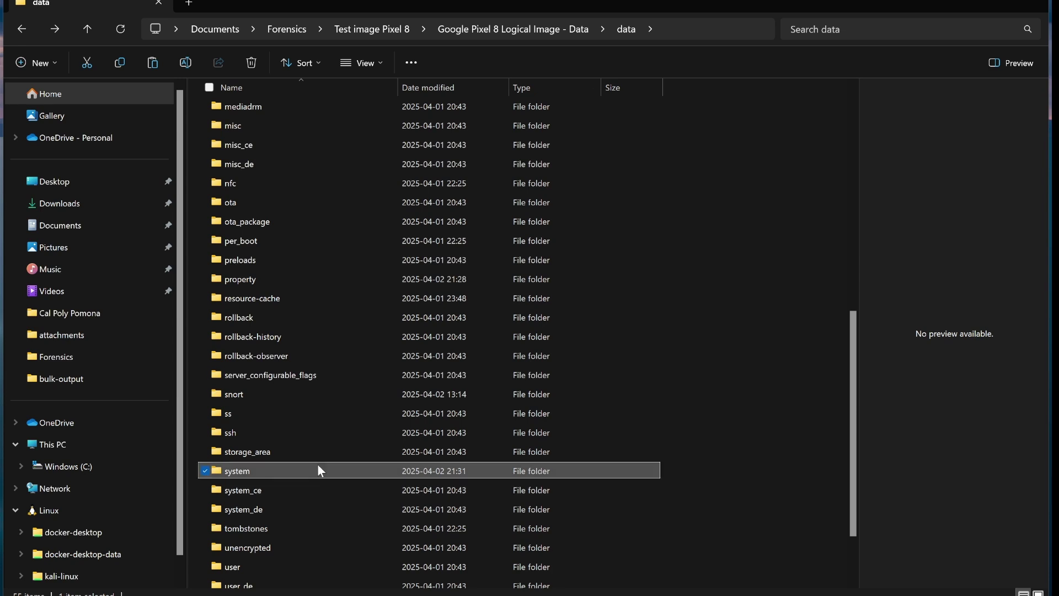
pyautogui.click(307, 509)
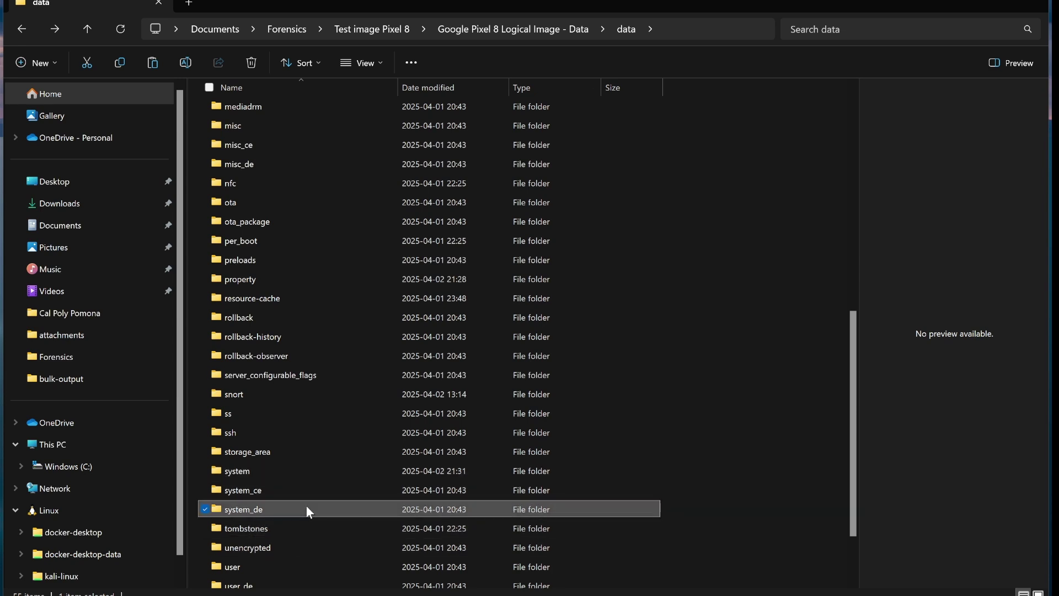
pyautogui.doubleClick(307, 510)
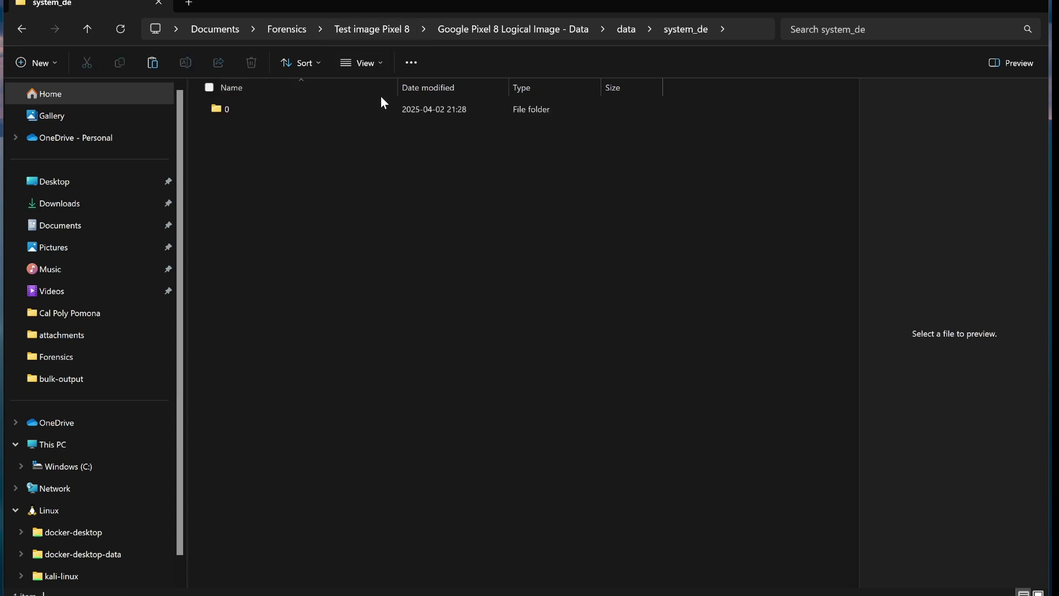
pyautogui.doubleClick(378, 113)
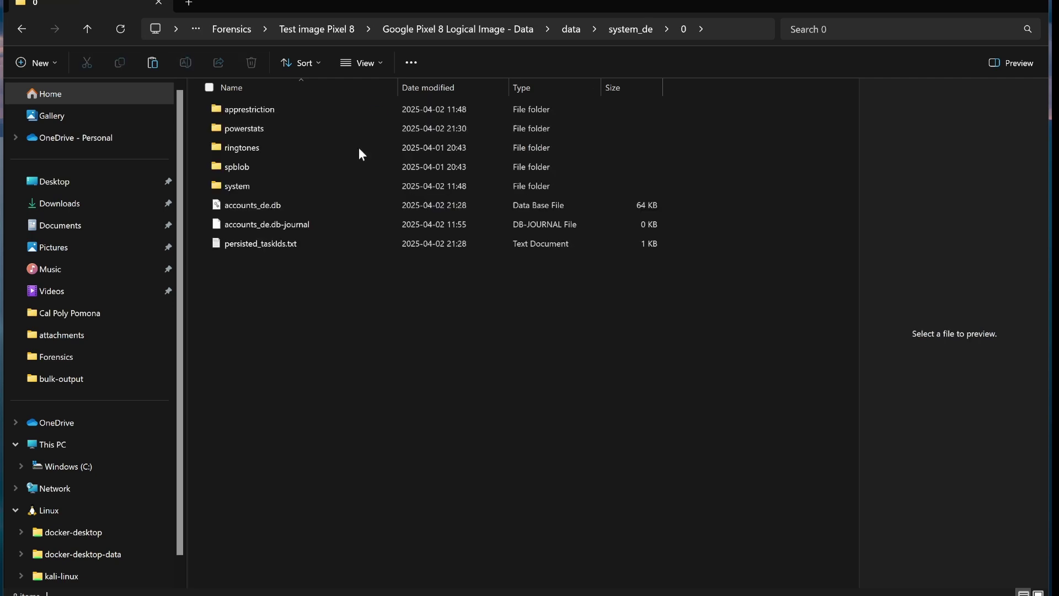
pyautogui.click(335, 204)
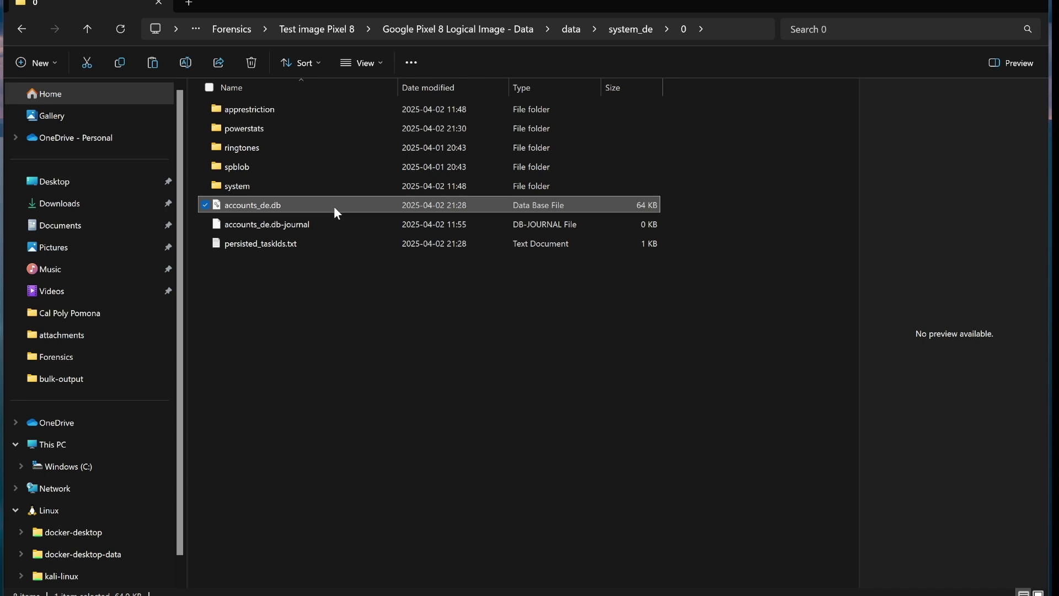
pyautogui.doubleClick(343, 125)
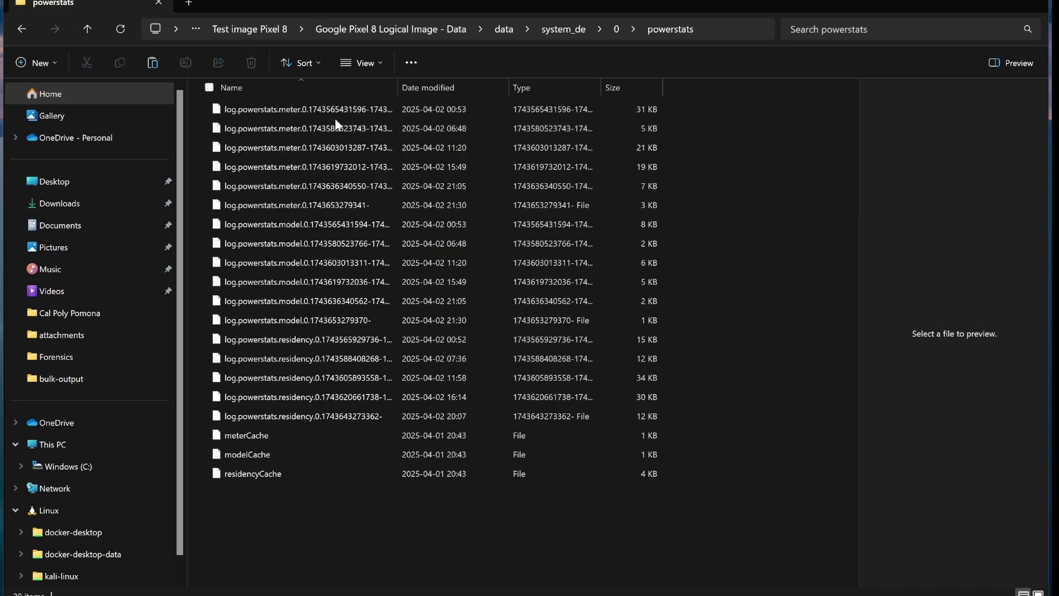
pyautogui.click(333, 113)
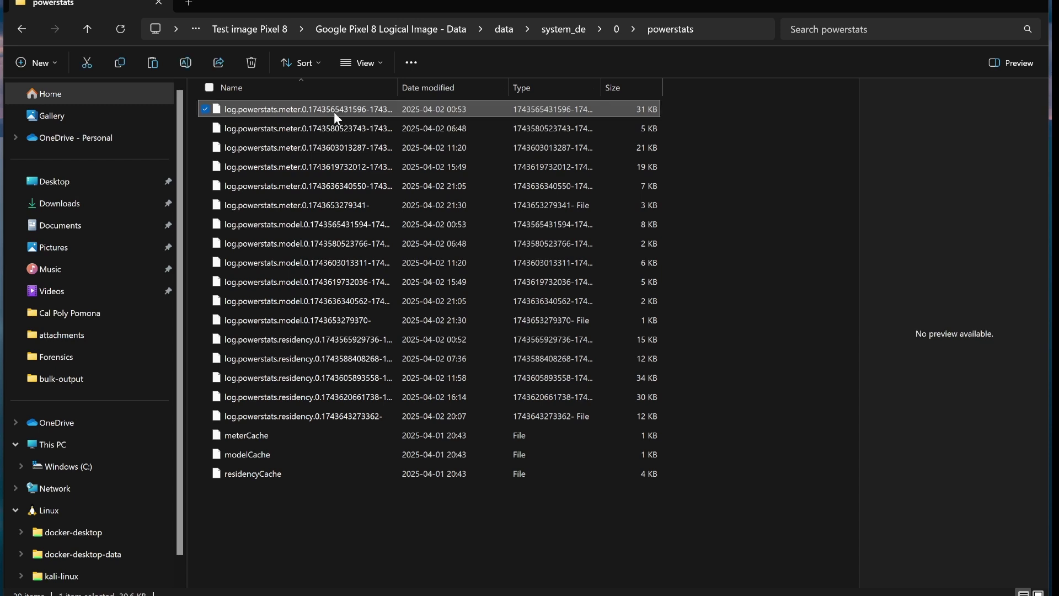
pyautogui.doubleClick(334, 112)
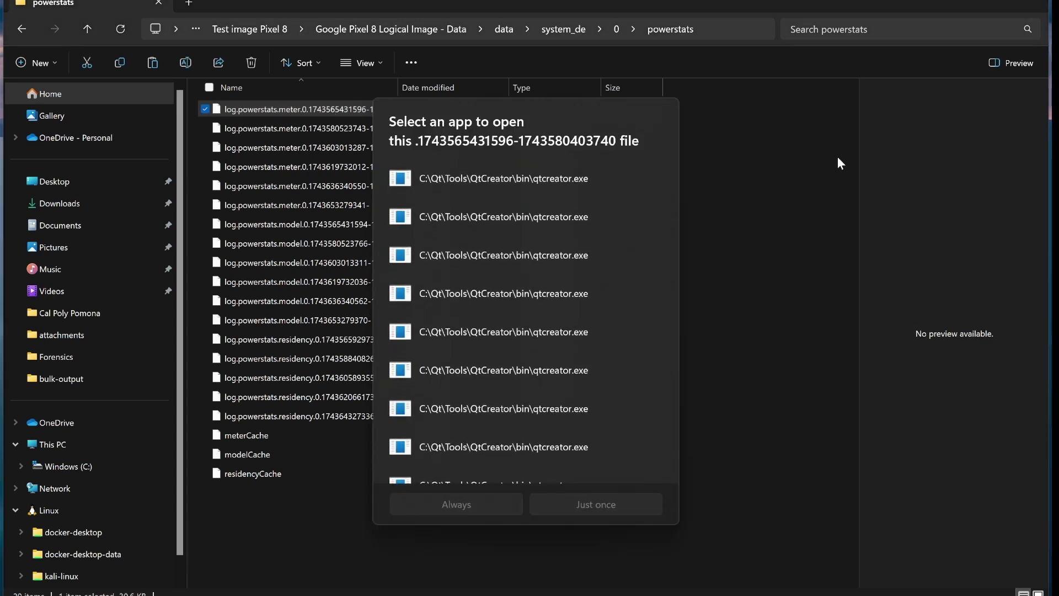
pyautogui.moveTo(838, 158); pyautogui.dragTo(346, 54)
pyautogui.click(321, 115)
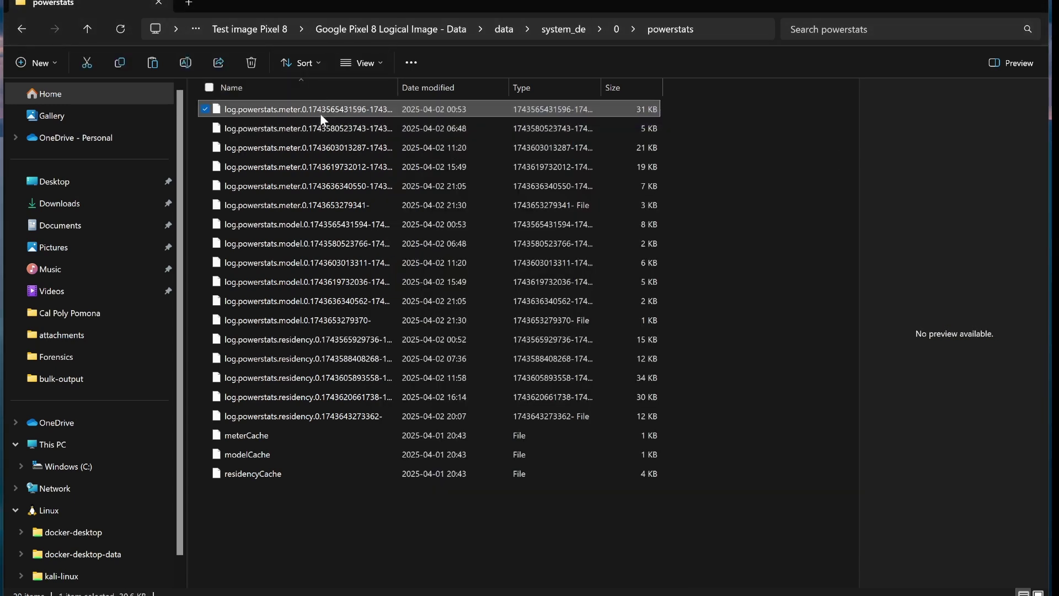
pyautogui.rightClick(322, 116)
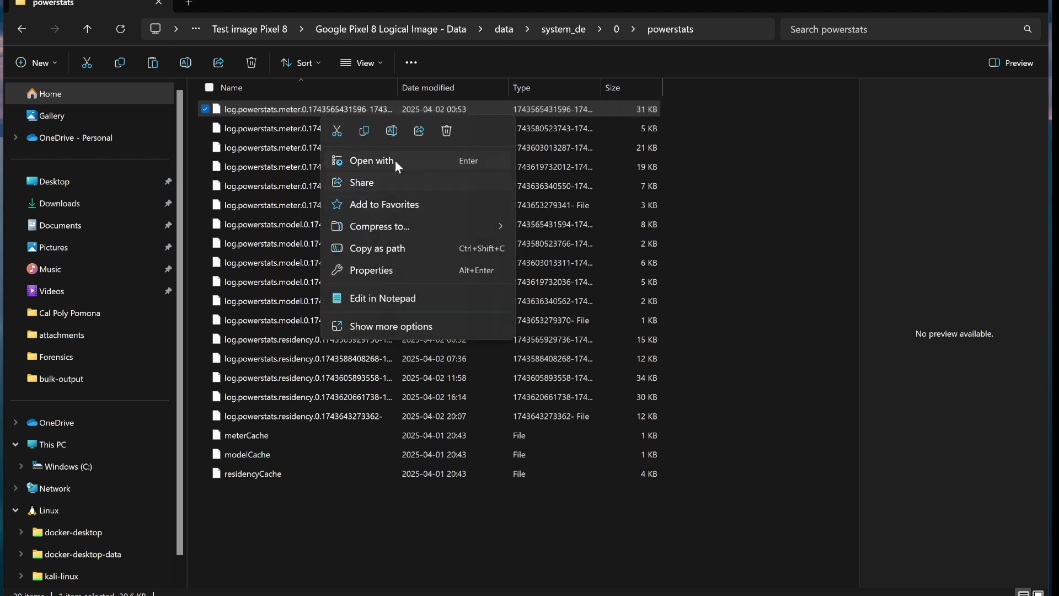
pyautogui.click(480, 157)
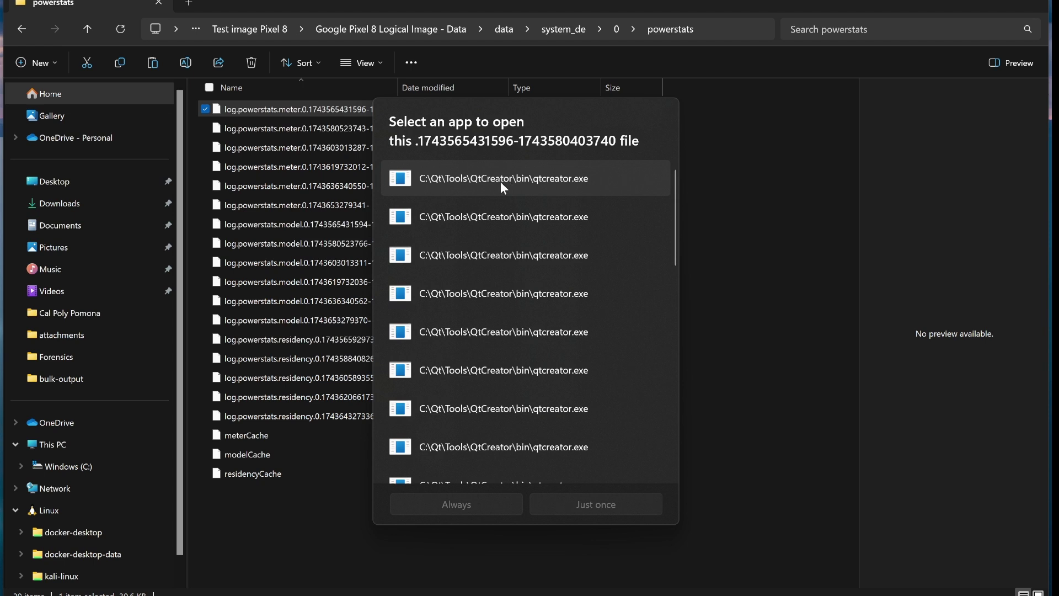
pyautogui.click(710, 175)
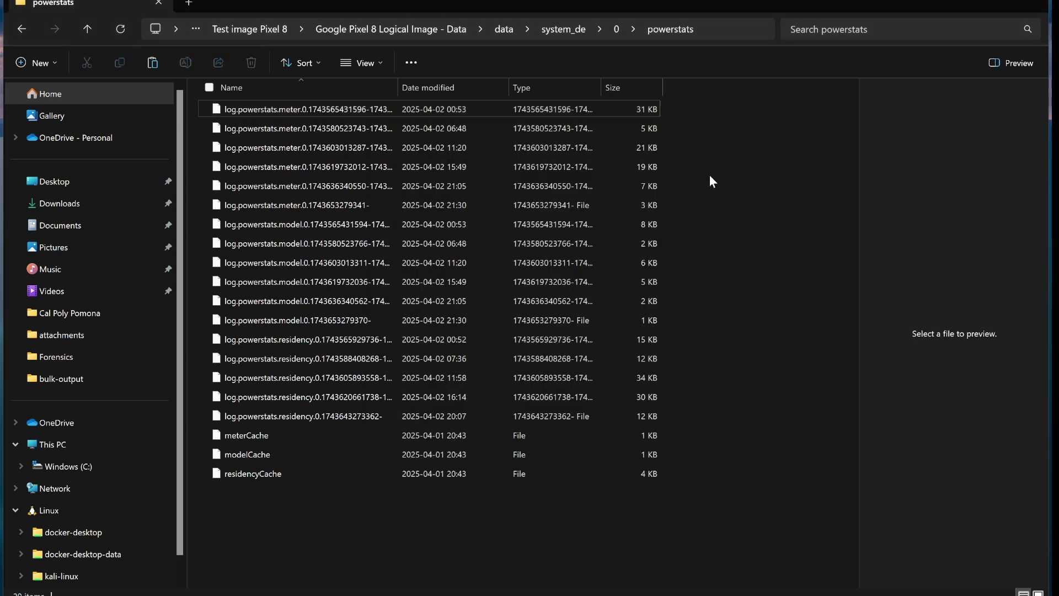
pyautogui.rightClick(466, 110)
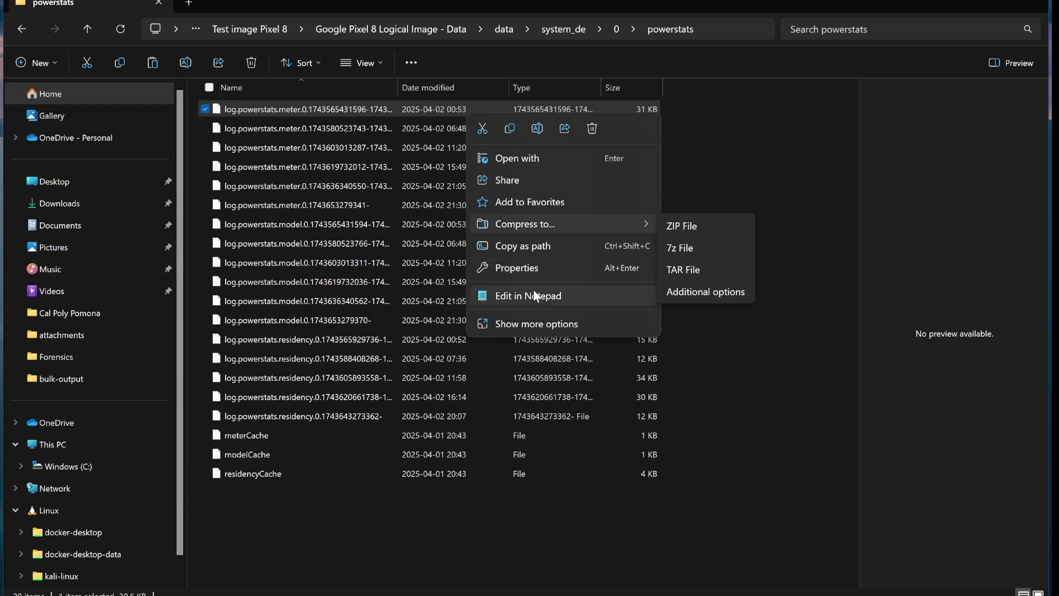
pyautogui.click(590, 154)
pyautogui.scroll(-3, 562, 276)
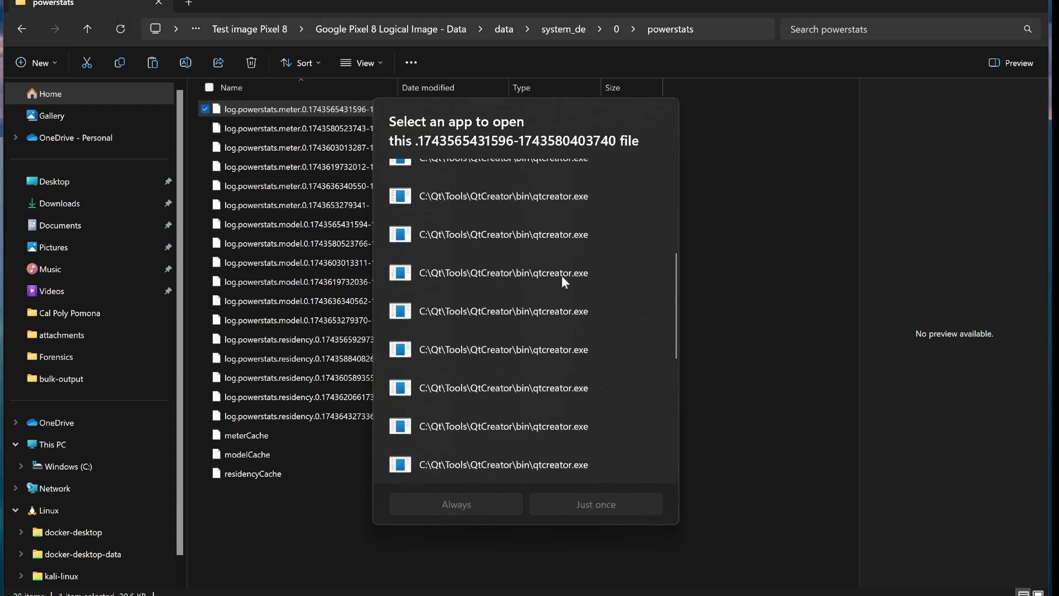
pyautogui.scroll(1, 562, 276)
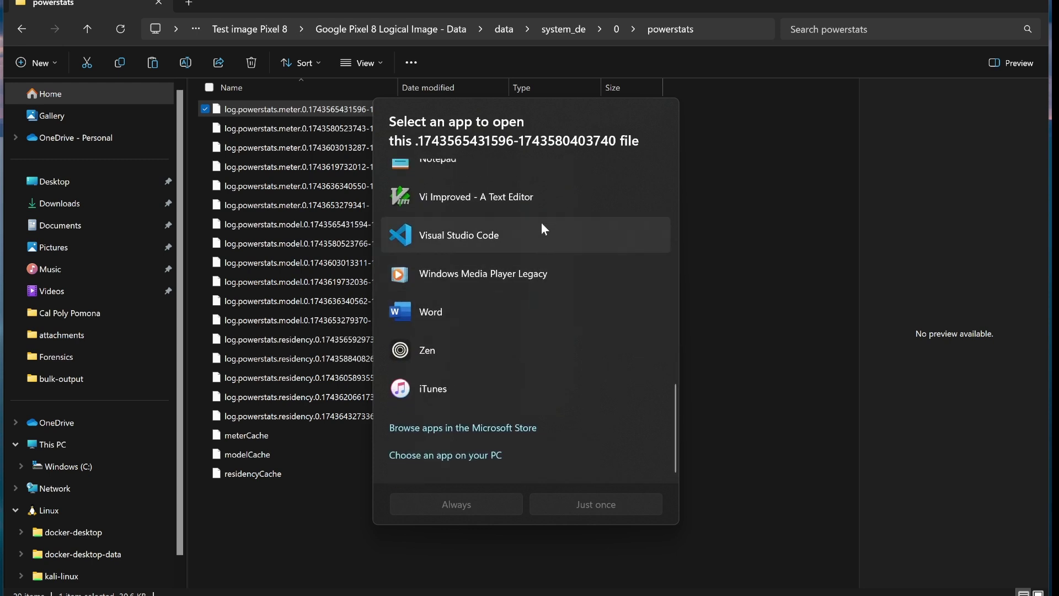
pyautogui.scroll(2, 509, 370)
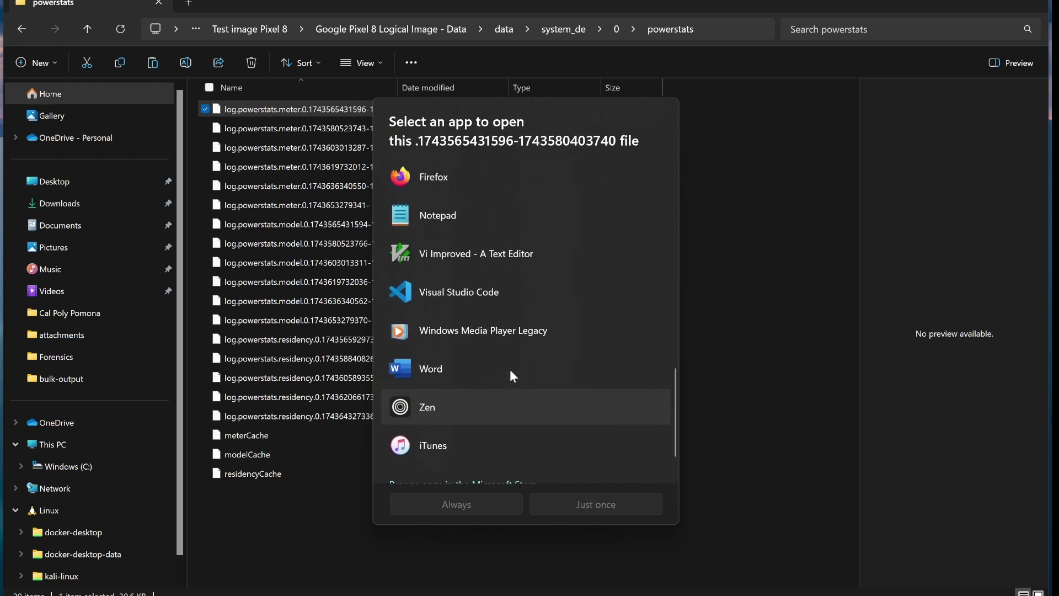
pyautogui.doubleClick(497, 217)
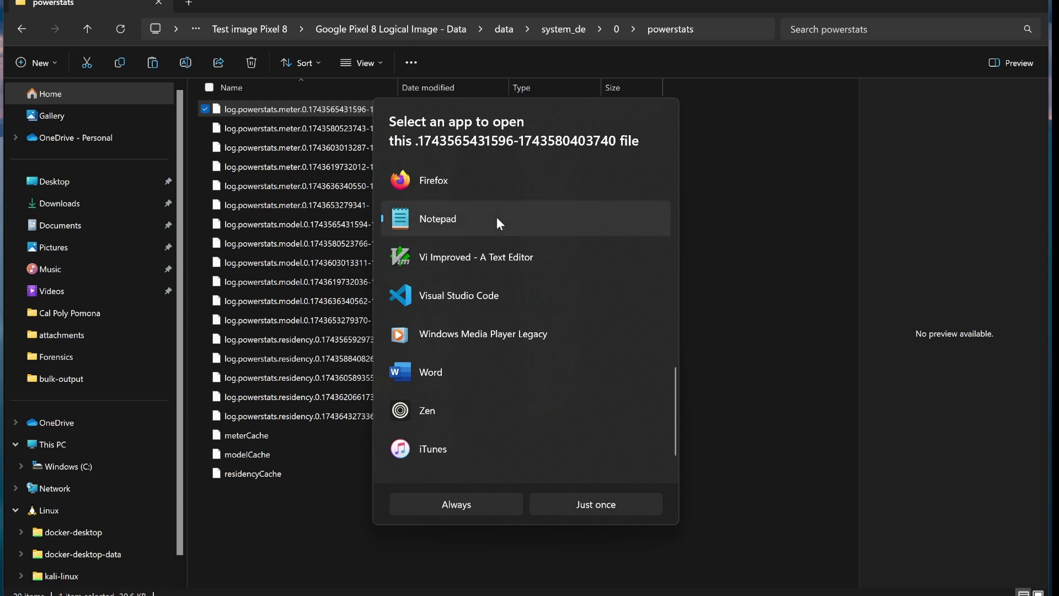
pyautogui.press('super+Left')
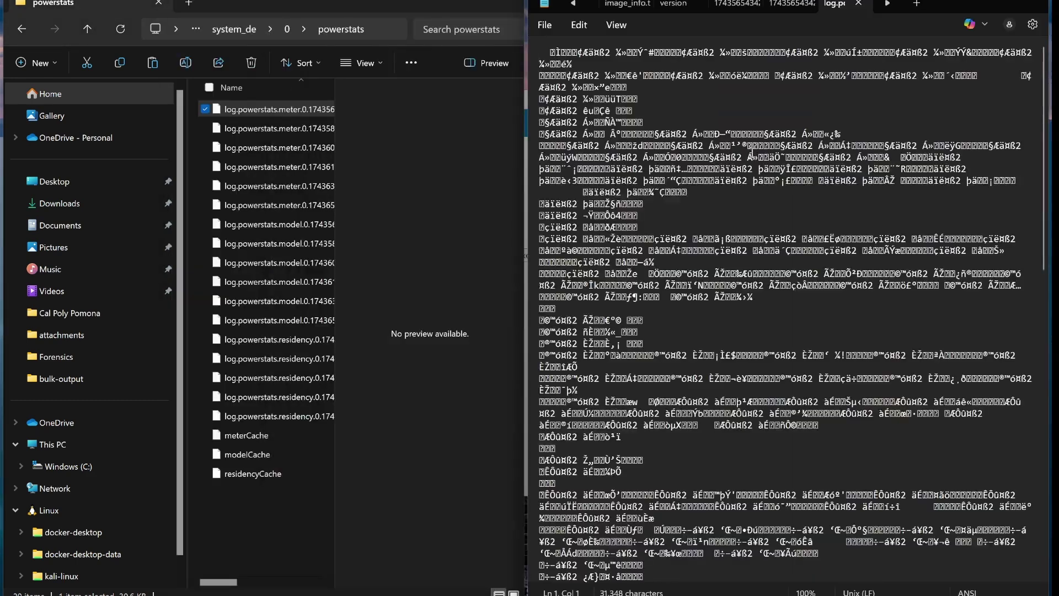
pyautogui.scroll(-10, 752, 156)
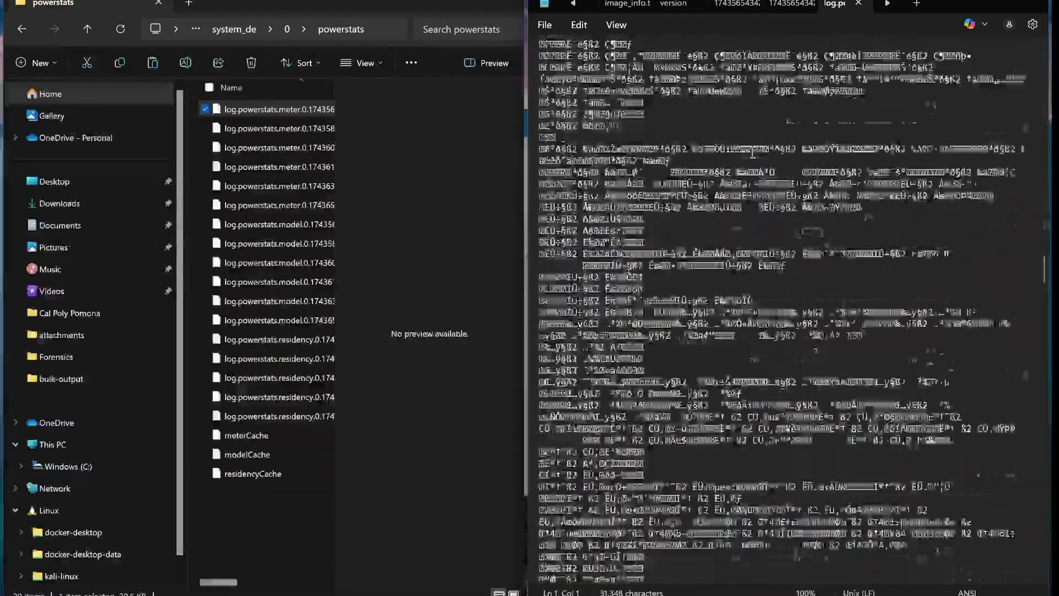
pyautogui.scroll(-15, 752, 153)
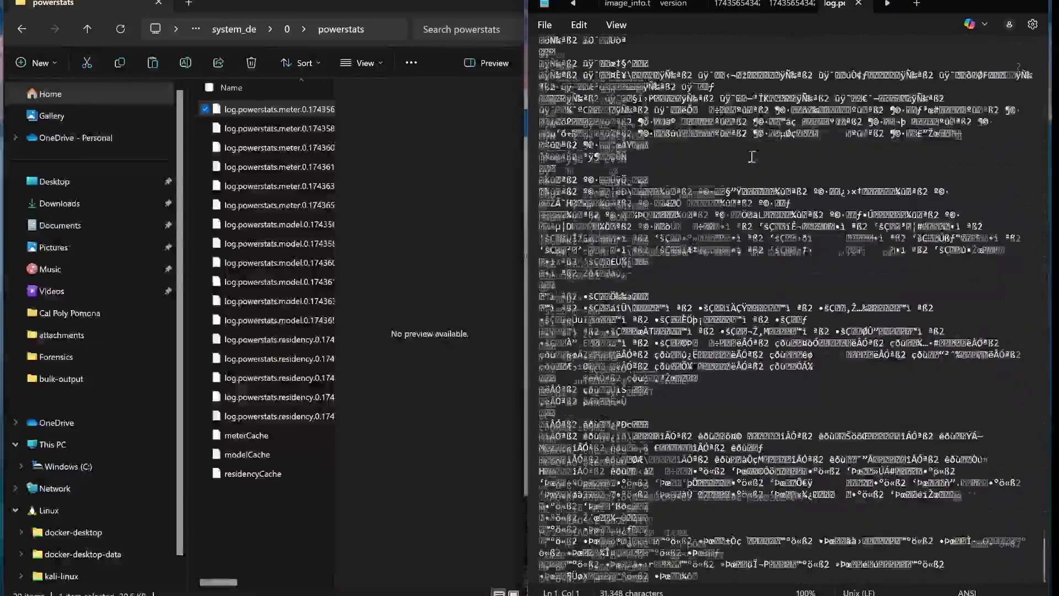
pyautogui.click(1035, 2)
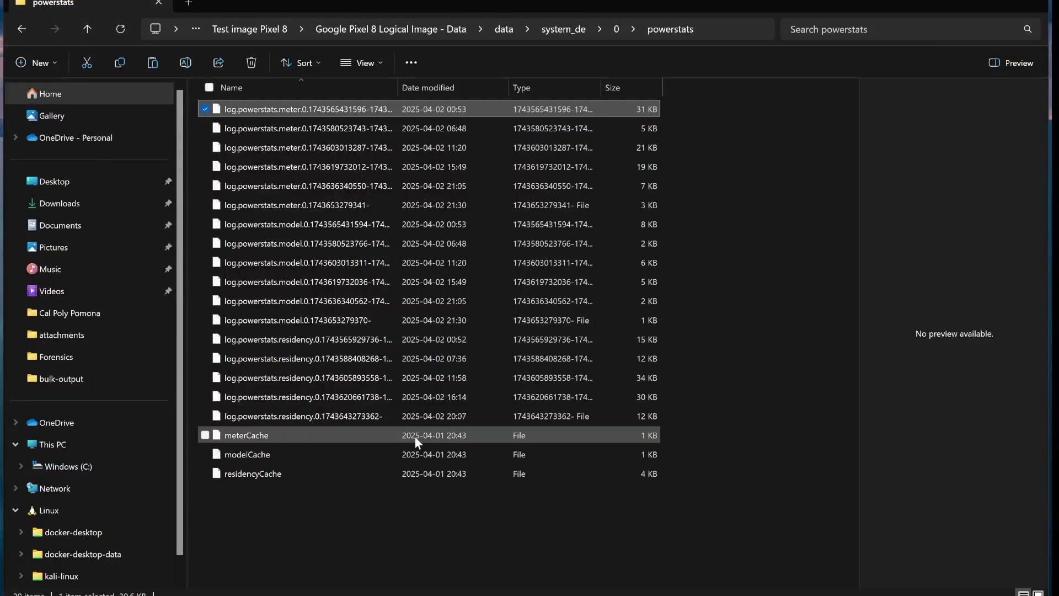
pyautogui.click(415, 441)
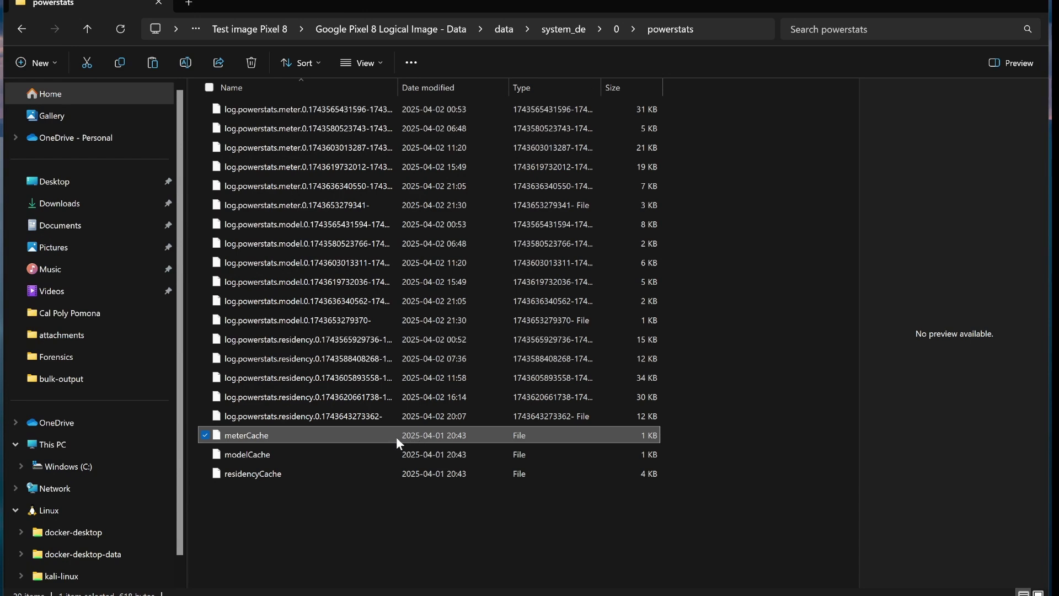
pyautogui.doubleClick(397, 442)
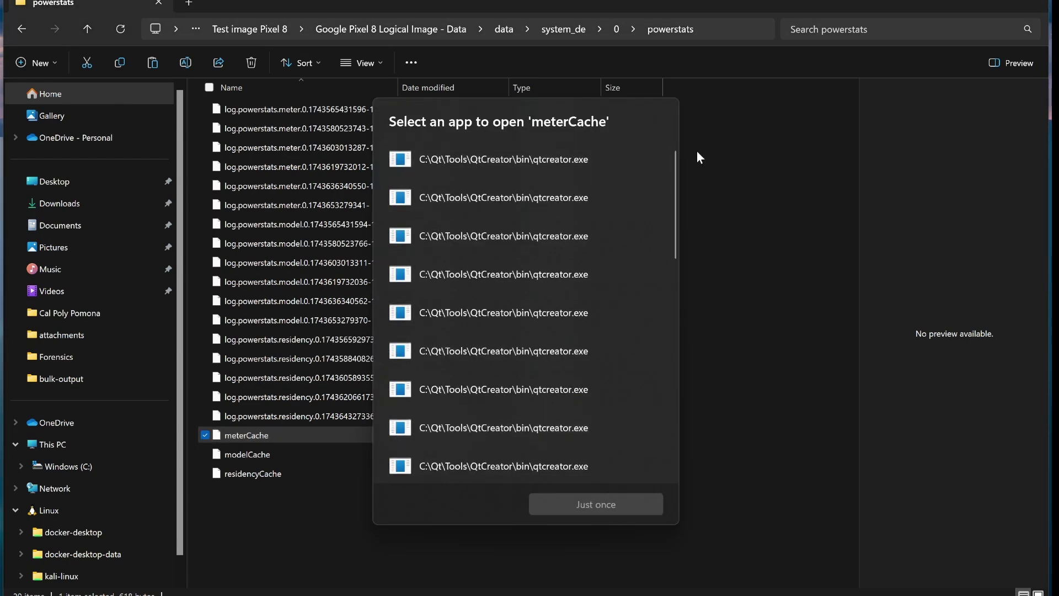
pyautogui.click(697, 150)
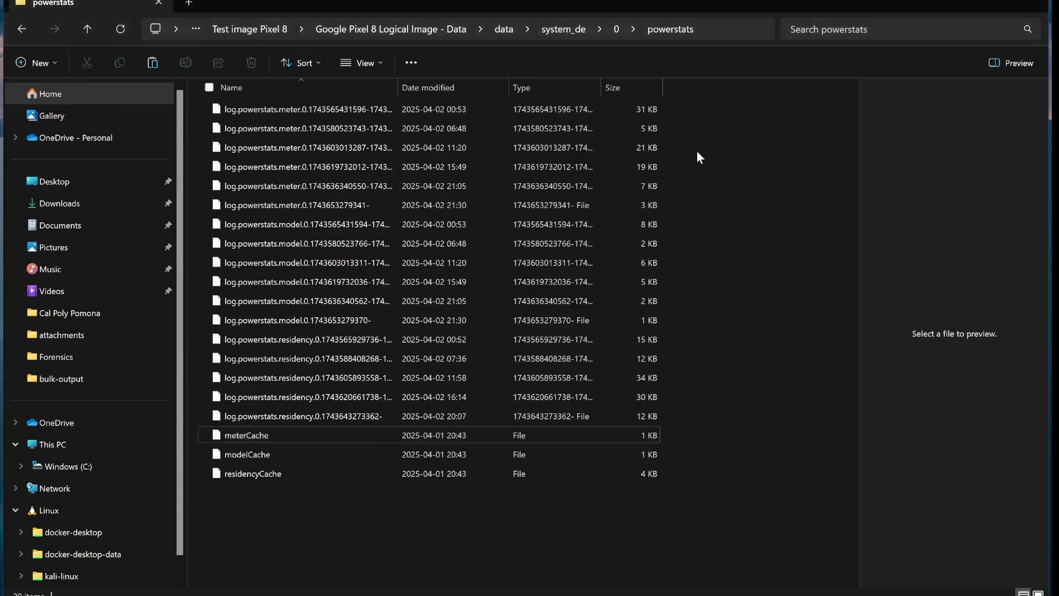
# Open the meterCache file from powerstats in Notepad, examine its power rail entries, and close it
pyautogui.rightClick(513, 434)
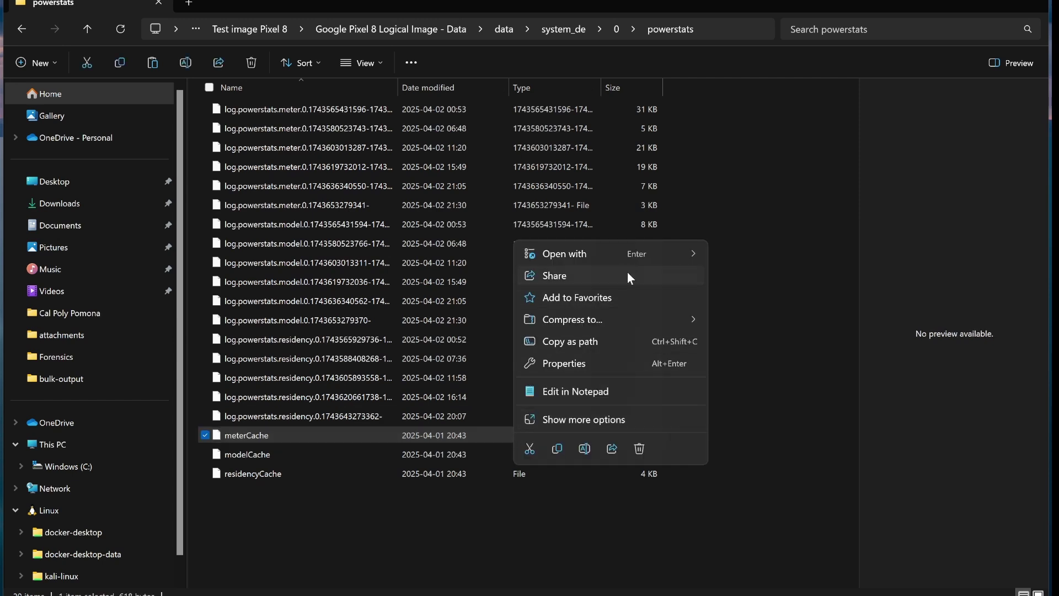
pyautogui.moveTo(622, 259)
pyautogui.click(751, 255)
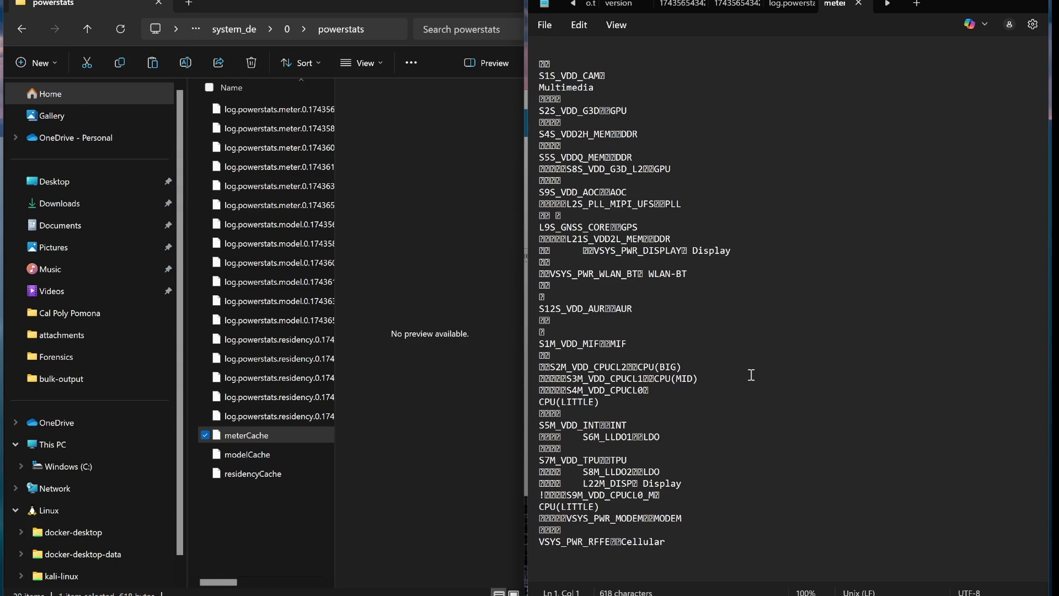
pyautogui.click(1032, 3)
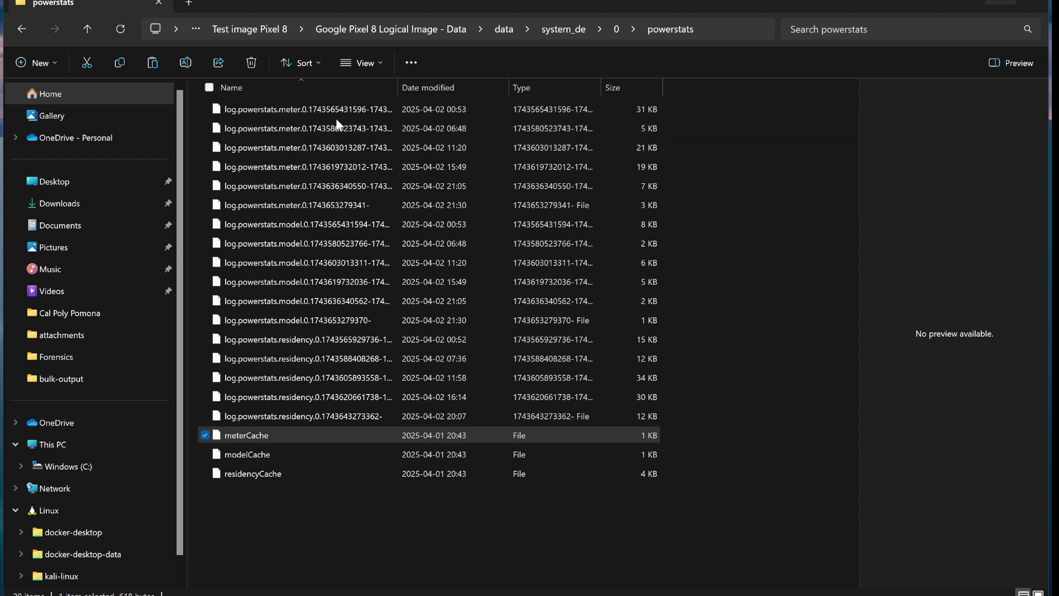
# Go back to the system_de\0 folder, open its system subfolder, and open game-manager-service.xml beside the folder in Visual Studio Code
pyautogui.click(27, 34)
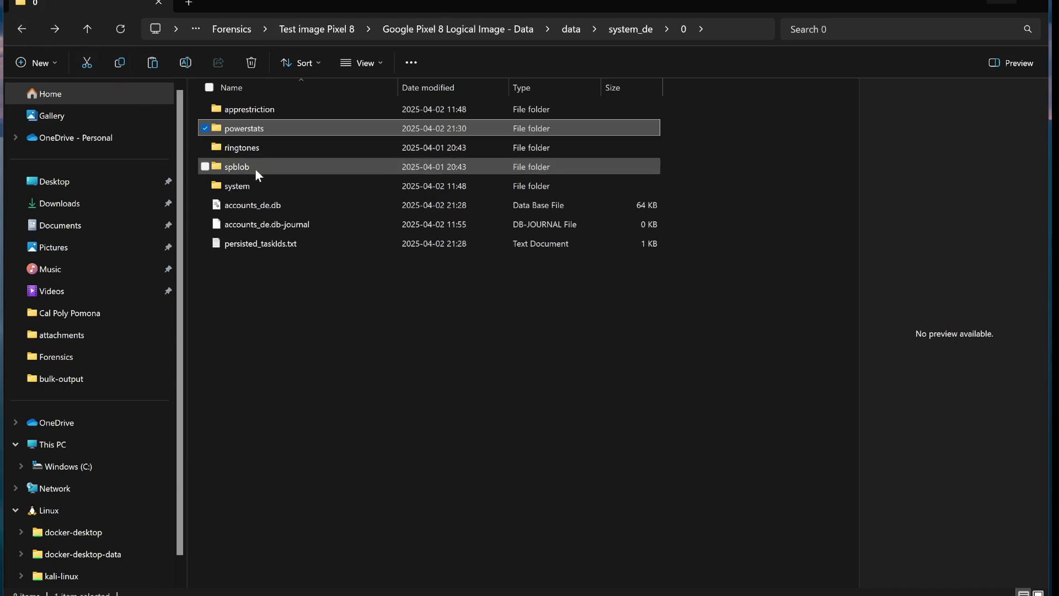
pyautogui.doubleClick(262, 186)
pyautogui.click(302, 110)
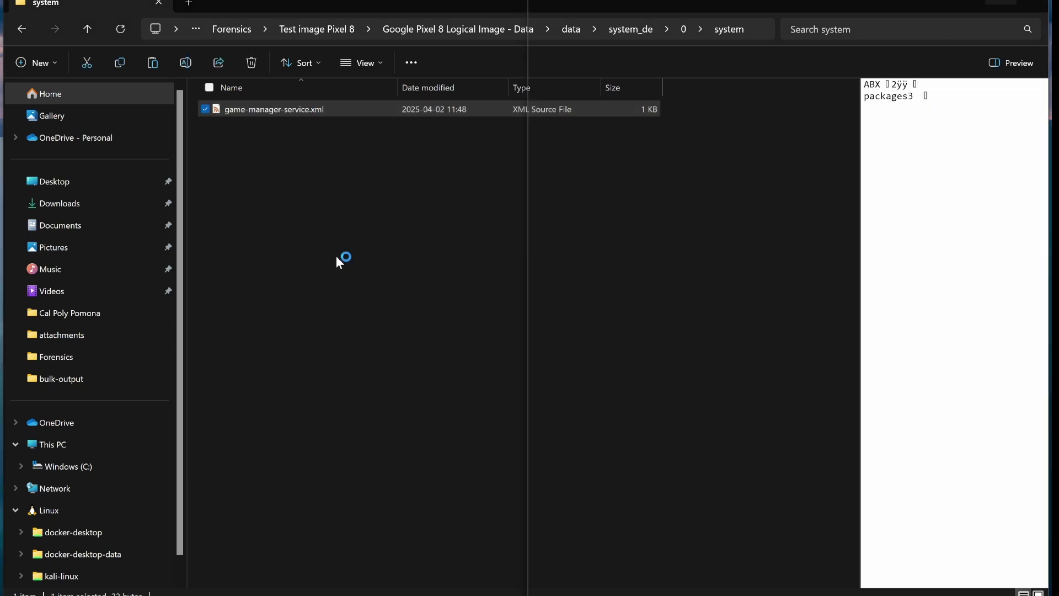
pyautogui.press('super+Left')
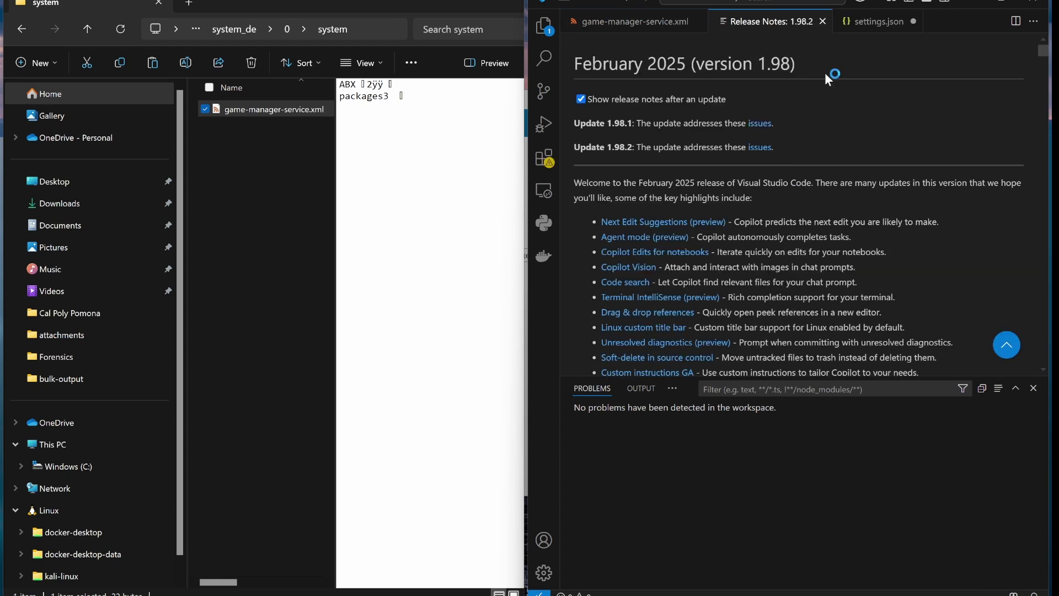
# Display game-manager-service.xml with the built-in Text Editor despite its binary encoding, examine its contents, and close Visual Studio Code
pyautogui.click(657, 28)
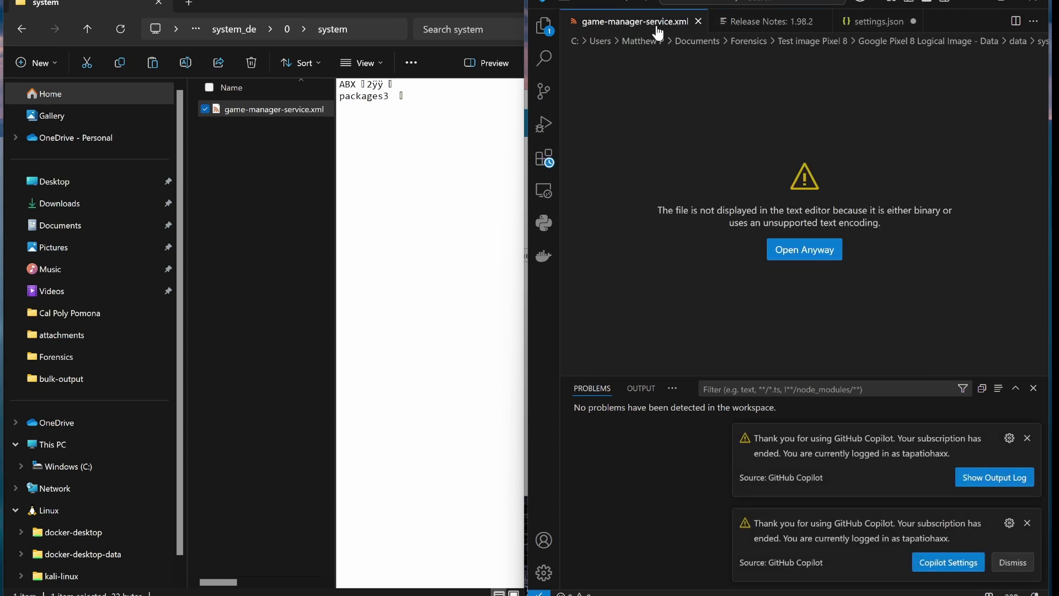
pyautogui.click(866, 26)
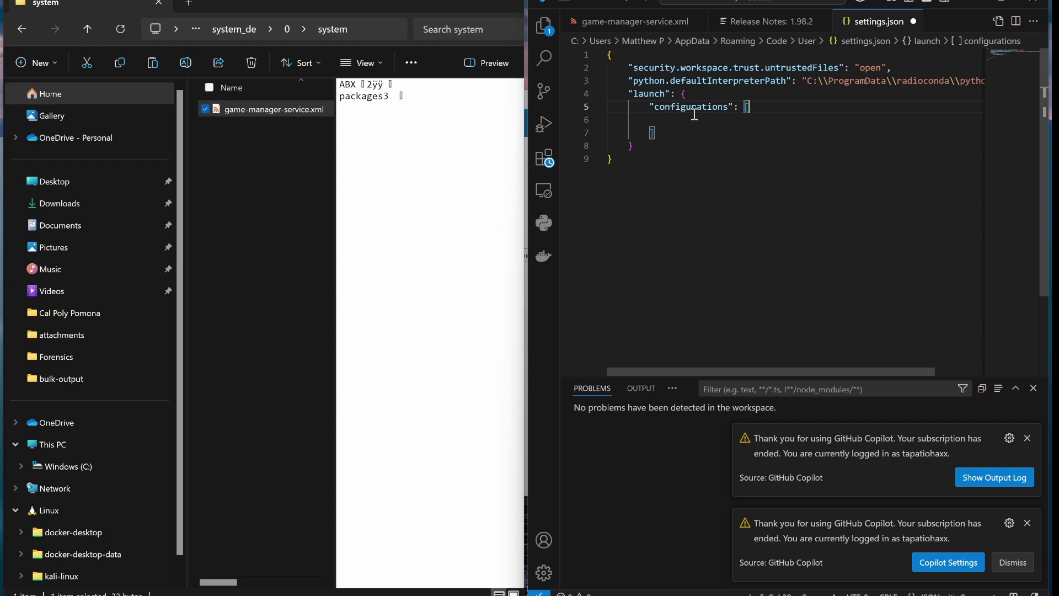
pyautogui.click(649, 28)
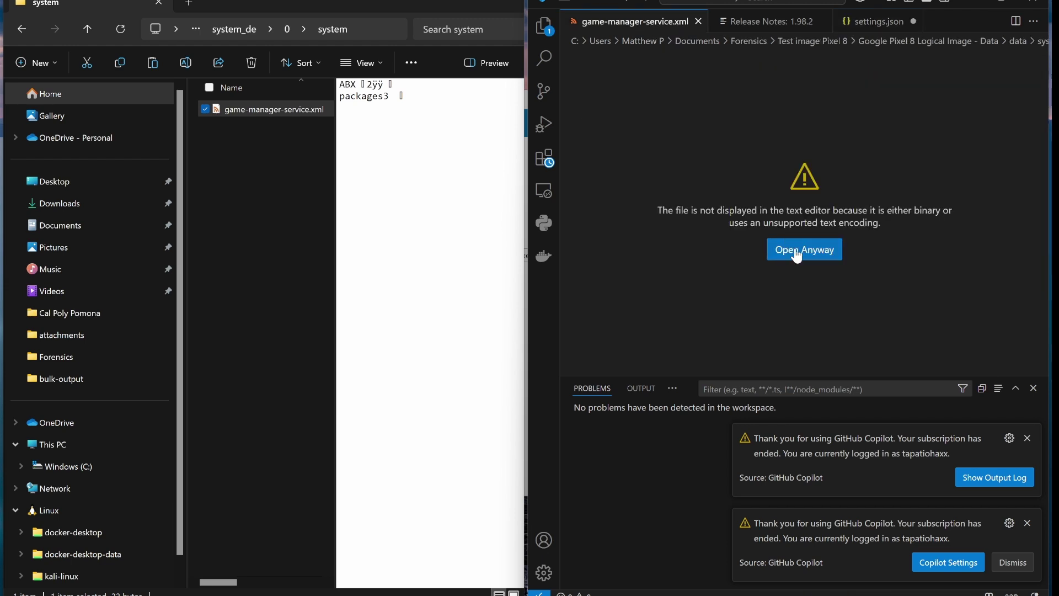
pyautogui.click(795, 252)
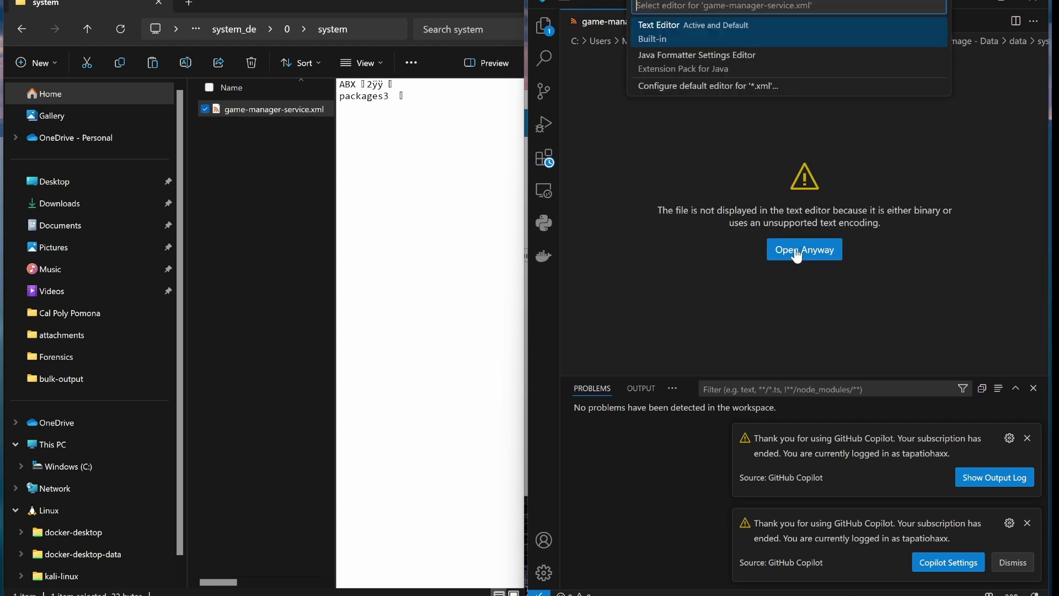
pyautogui.click(739, 38)
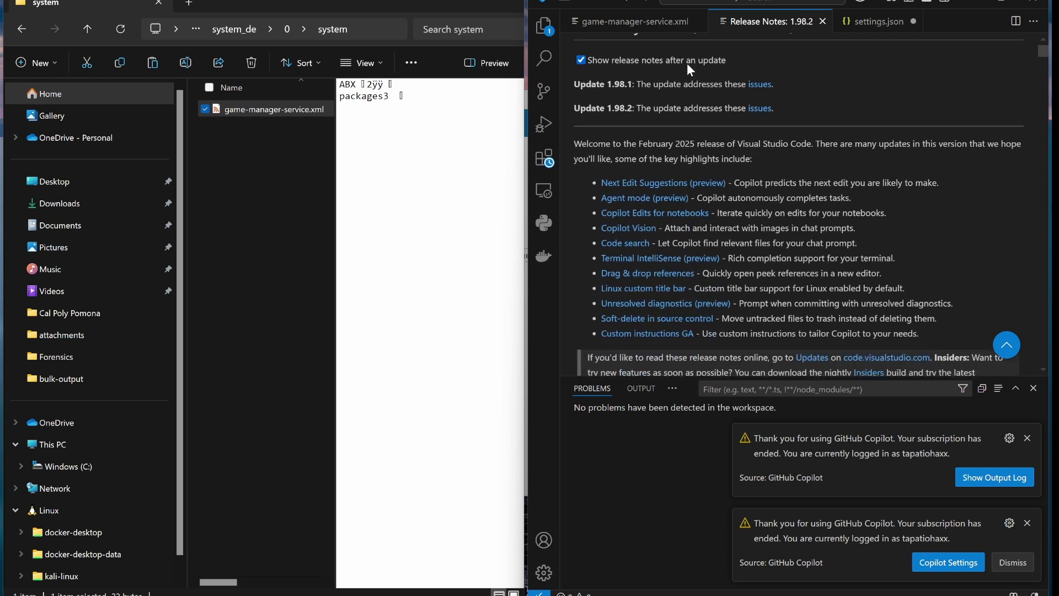
pyautogui.click(638, 21)
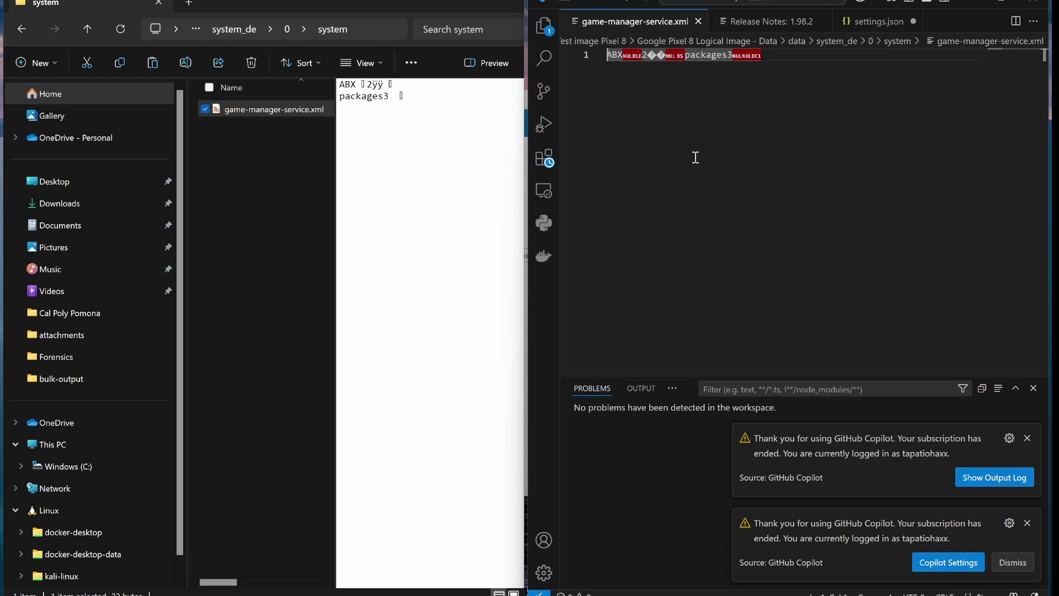
pyautogui.click(1033, 3)
# Return from system_de\0\system to the image's upper-level data folder and look over its earlier subfolders
pyautogui.hotkey('alt', 'Up')
pyautogui.hotkey('alt', 'Up')
pyautogui.hotkey('alt', 'Up')
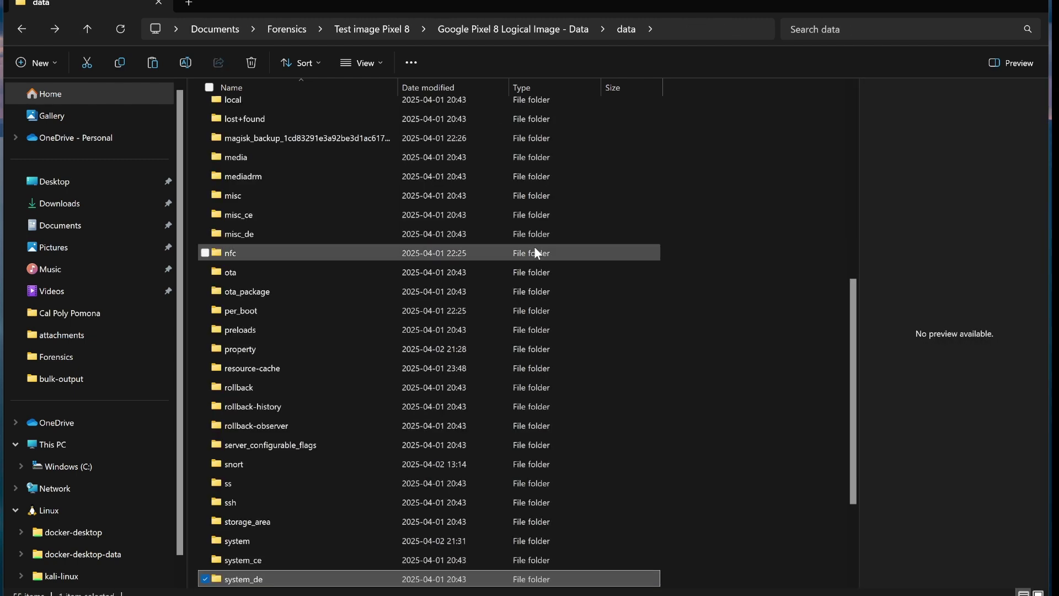
pyautogui.scroll(3, 289, 352)
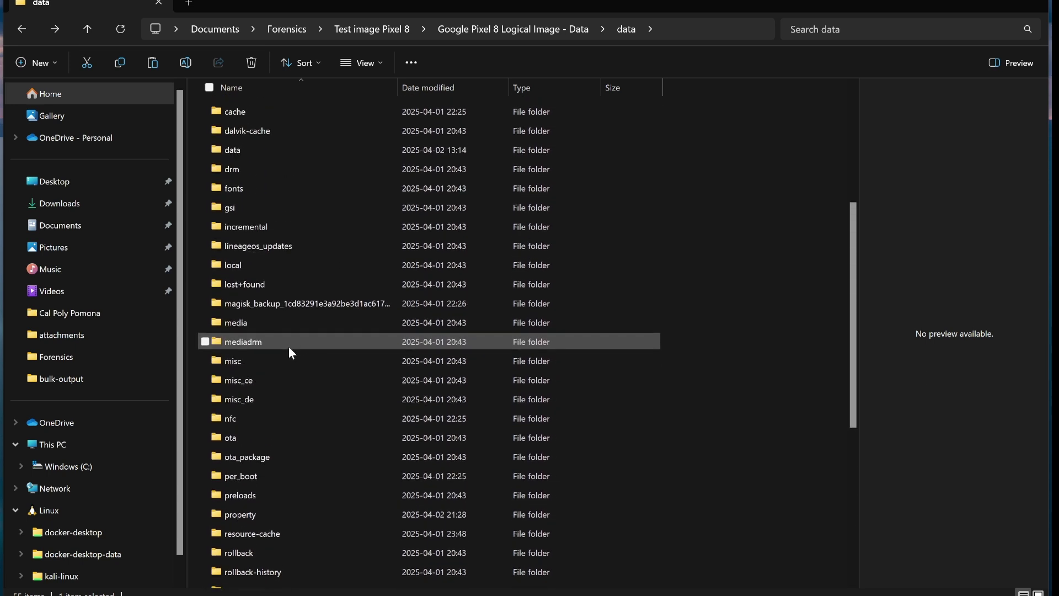
pyautogui.scroll(2, 290, 349)
pyautogui.scroll(2, 289, 347)
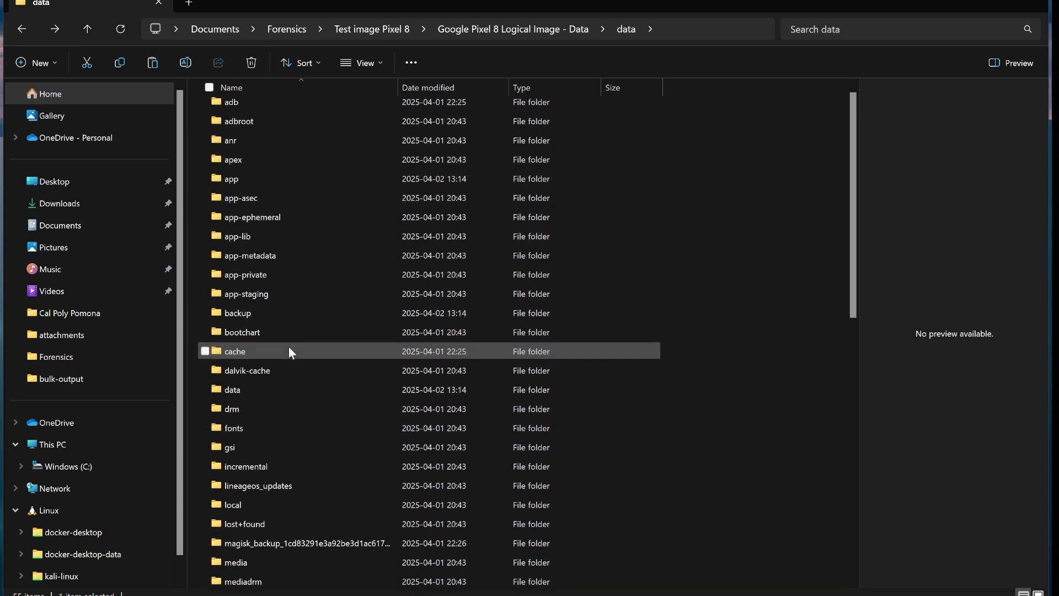
# Check the bootchart subfolder, go back to data, and open the adb folder
pyautogui.click(289, 342)
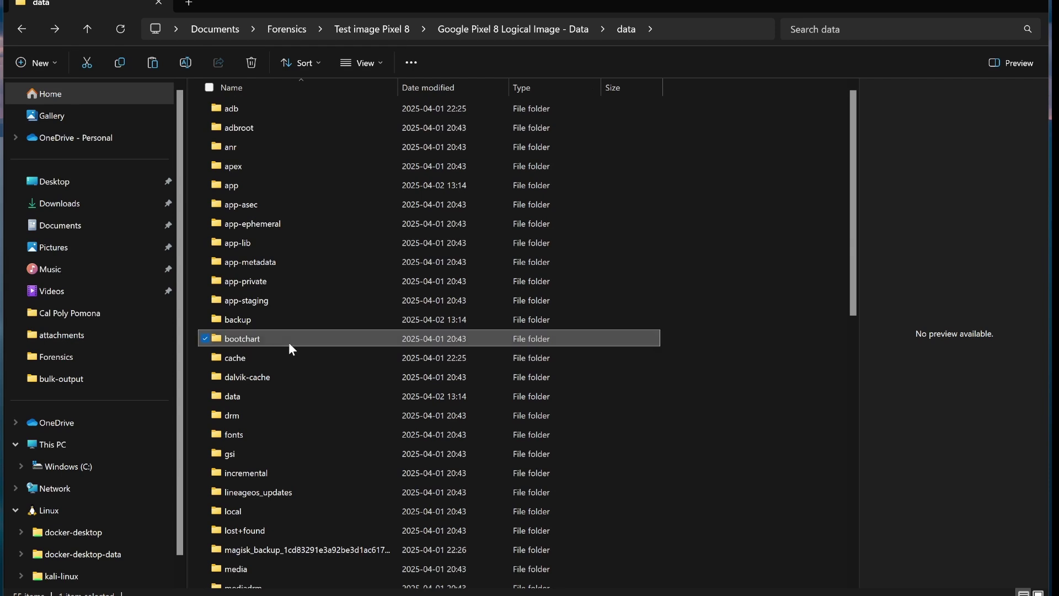
pyautogui.doubleClick(289, 342)
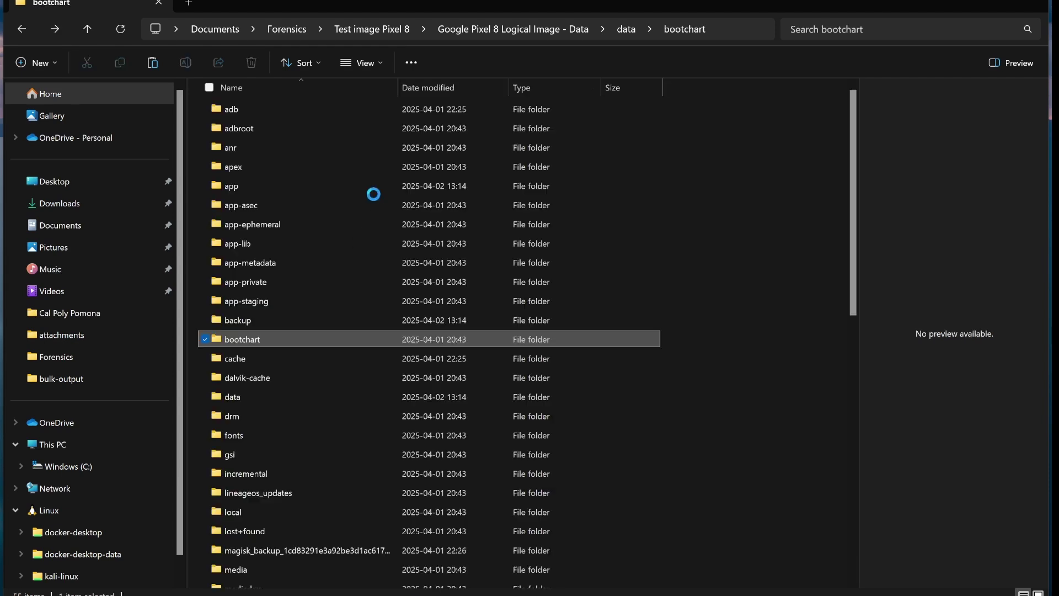
pyautogui.doubleClick(286, 108)
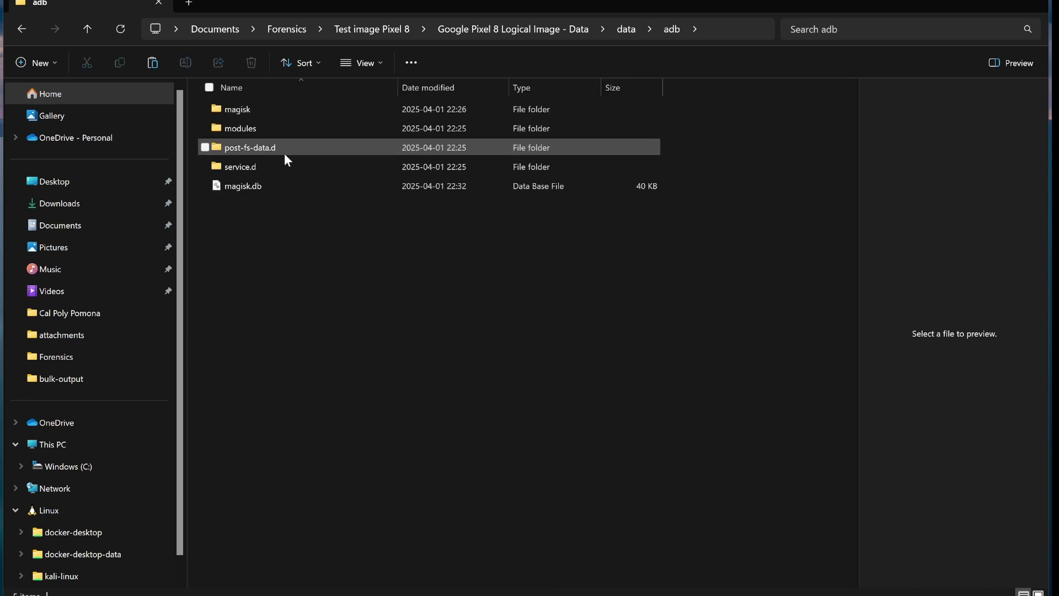